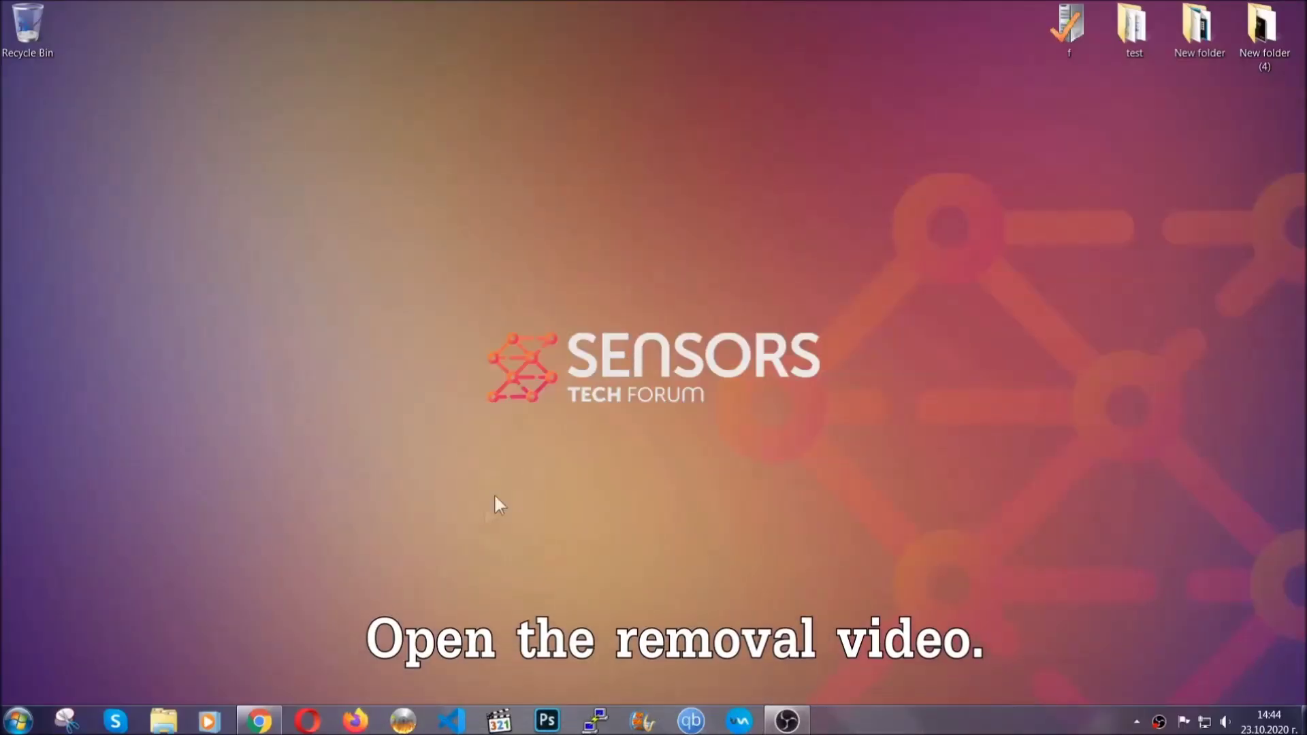
Step: Follow the ransomware video's description link to the SensorsTechForum article and download SpyHunter-Installer.exe
{"action": "left_click", "coordinate": [259, 721]}
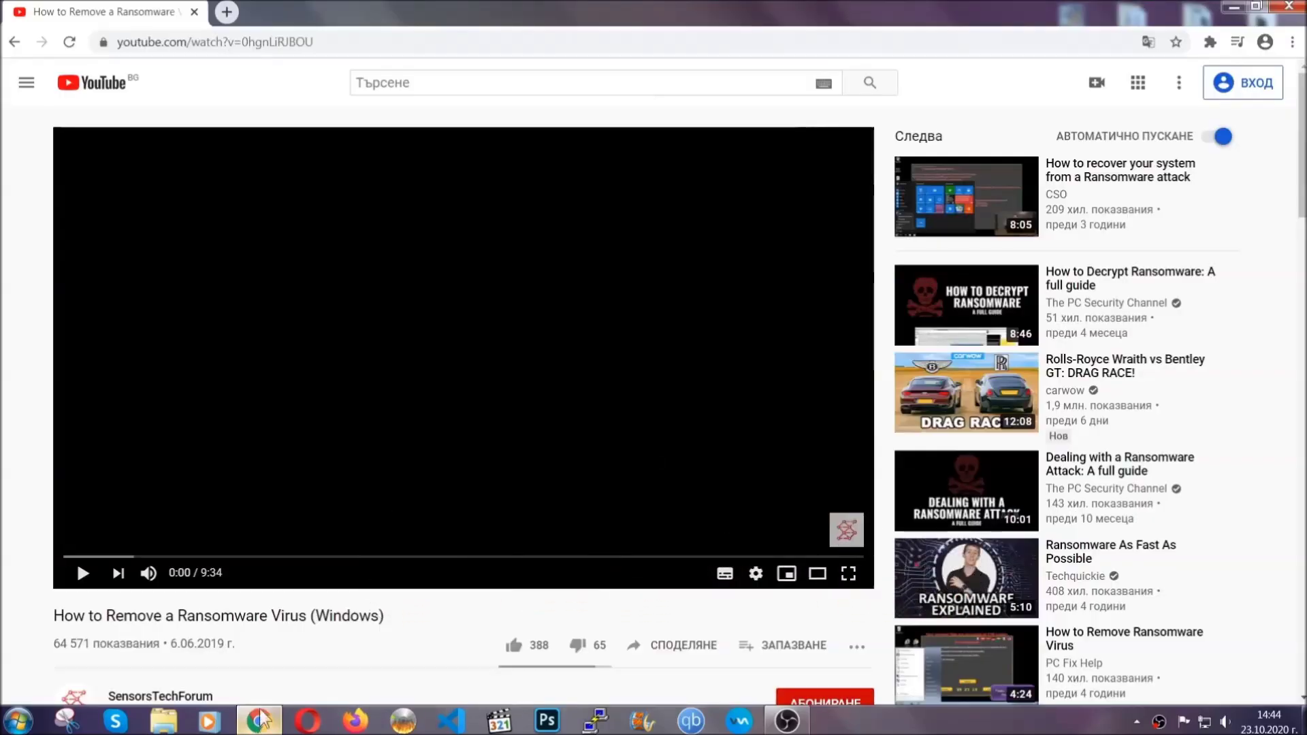
{"action": "scroll", "coordinate": [240, 559], "scroll_direction": "down", "scroll_amount": 4}
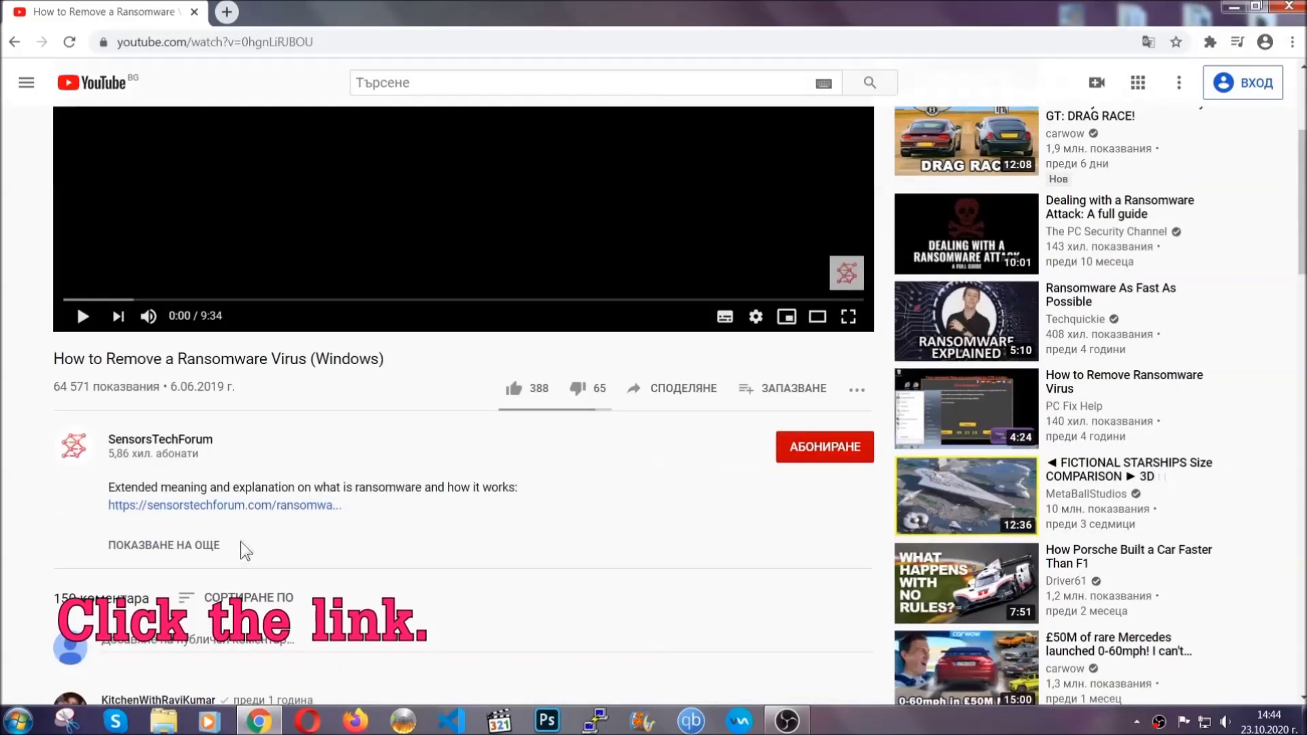
{"action": "left_click", "coordinate": [259, 508]}
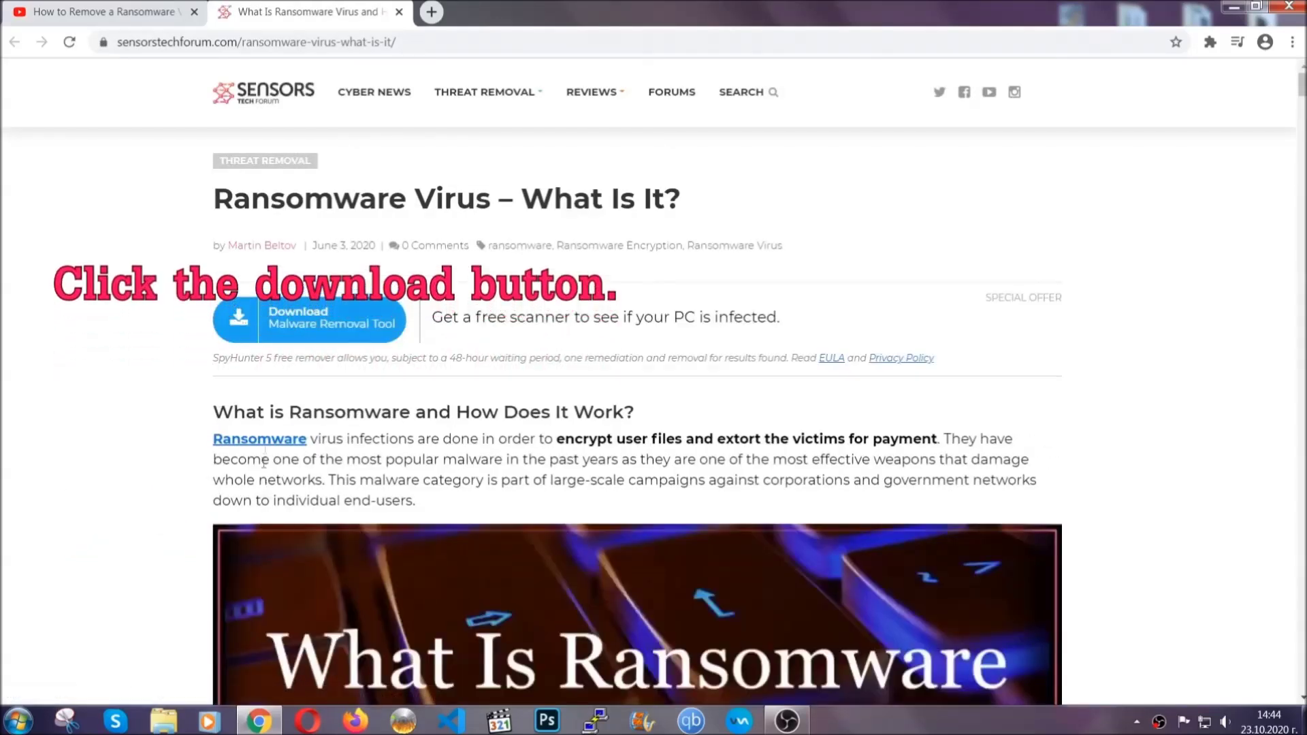
{"action": "left_click", "coordinate": [300, 327]}
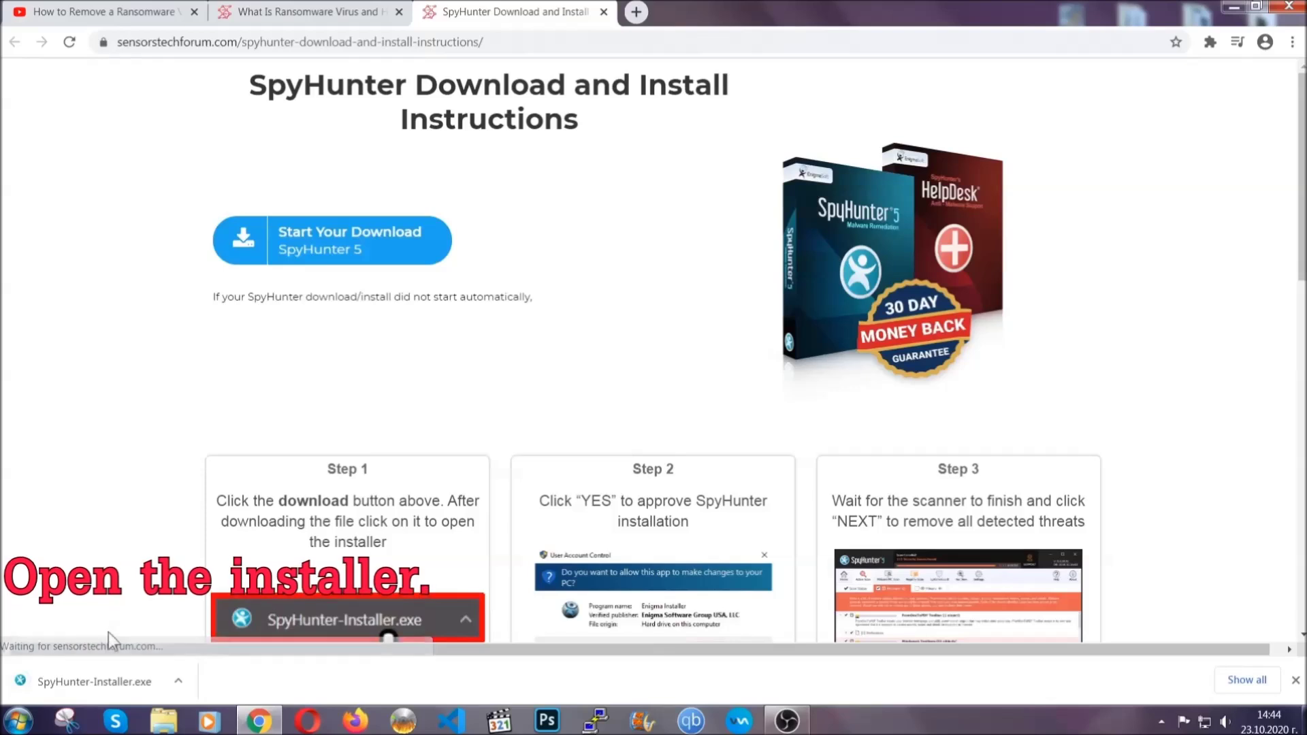
Step: Run SpyHunter-Installer.exe and install SpyHunter 5 in English, accepting the EULA and Privacy Policy
{"action": "left_click", "coordinate": [92, 679]}
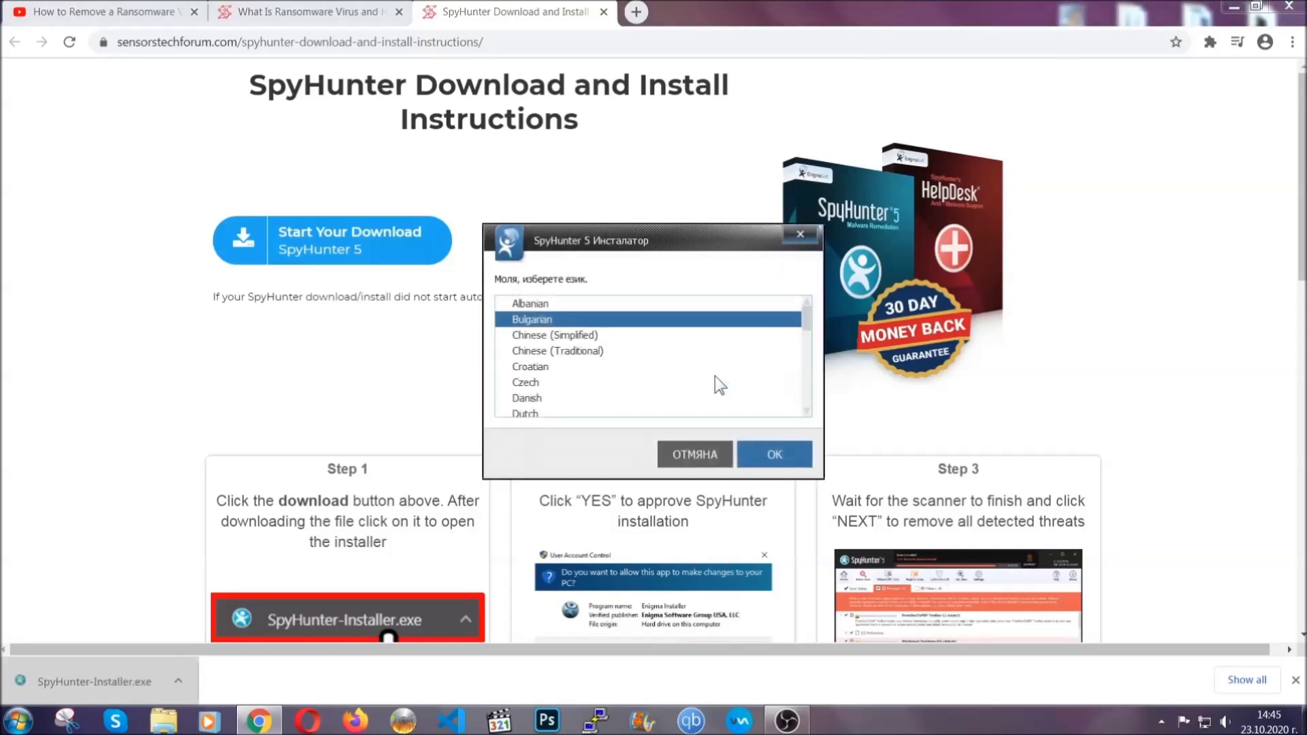
{"action": "scroll", "coordinate": [674, 382], "scroll_direction": "down", "scroll_amount": 1}
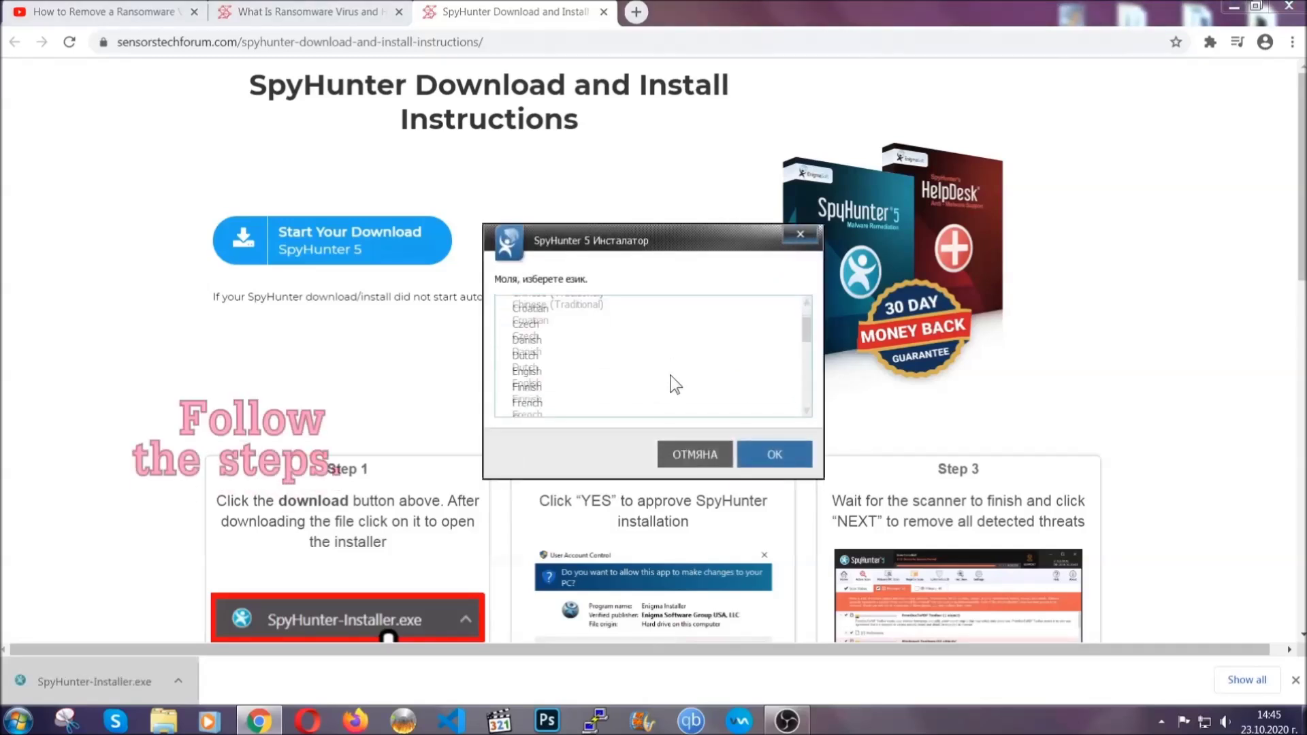
{"action": "left_click", "coordinate": [615, 372]}
{"action": "left_click", "coordinate": [759, 452]}
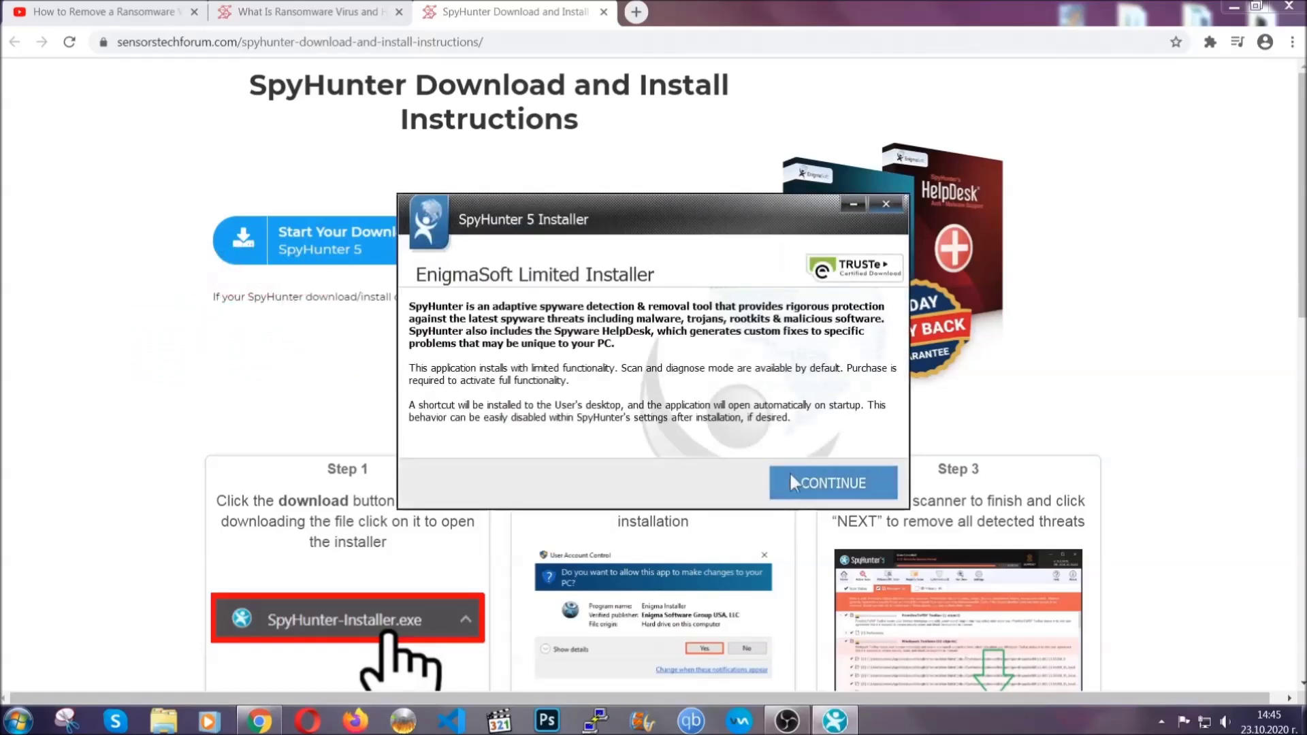
{"action": "left_click", "coordinate": [790, 477]}
{"action": "left_click", "coordinate": [751, 440]}
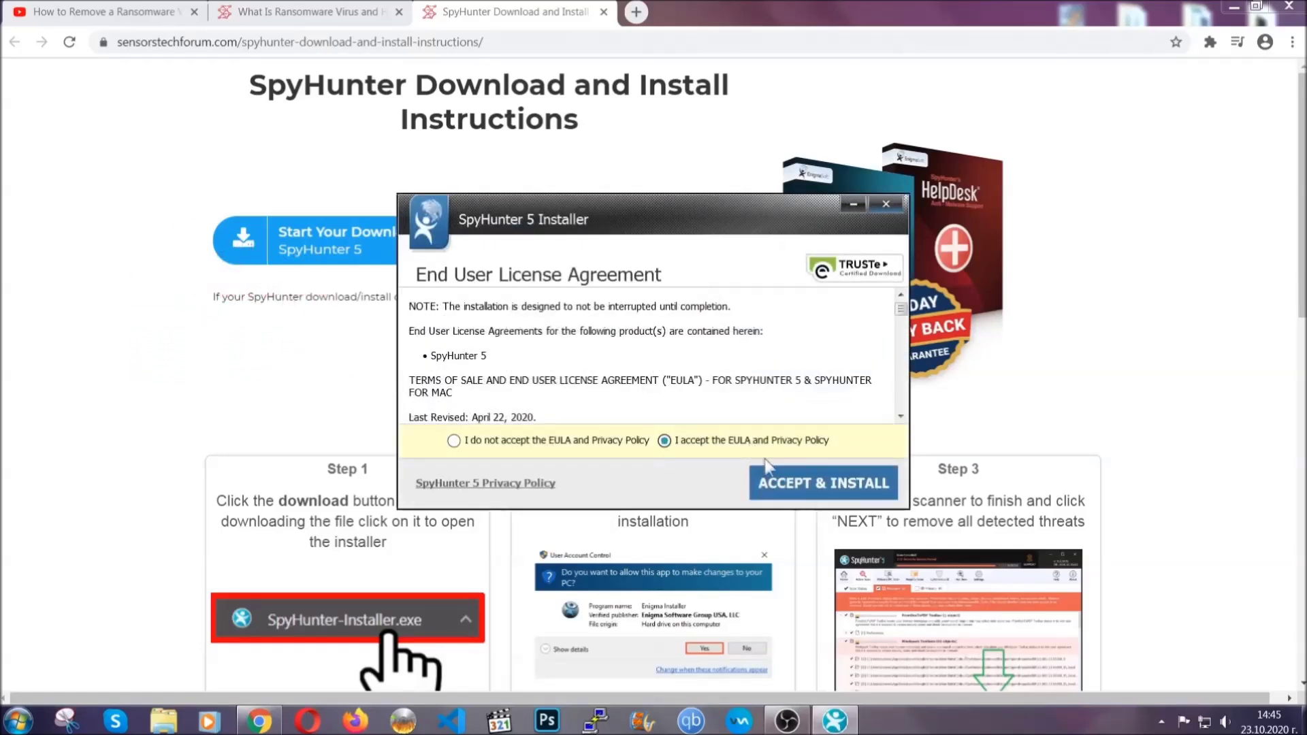
{"action": "left_click", "coordinate": [781, 476]}
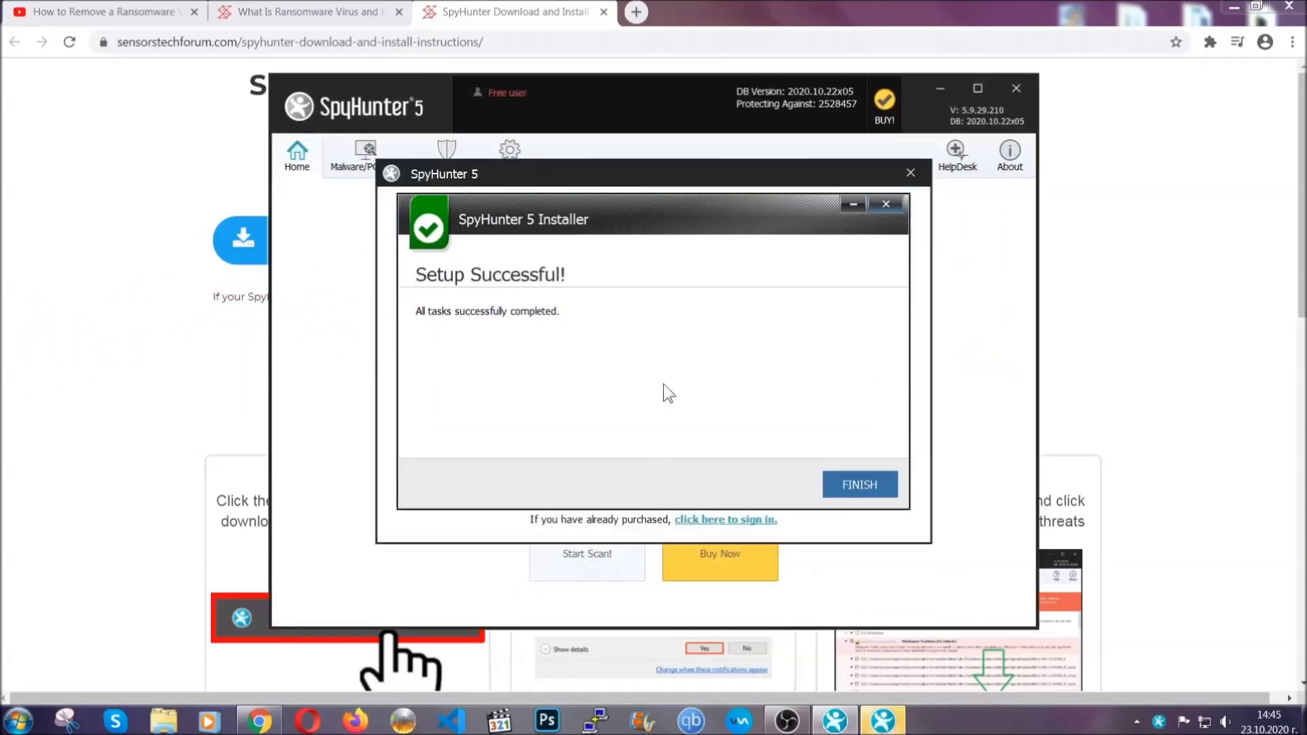
{"action": "left_click", "coordinate": [836, 487]}
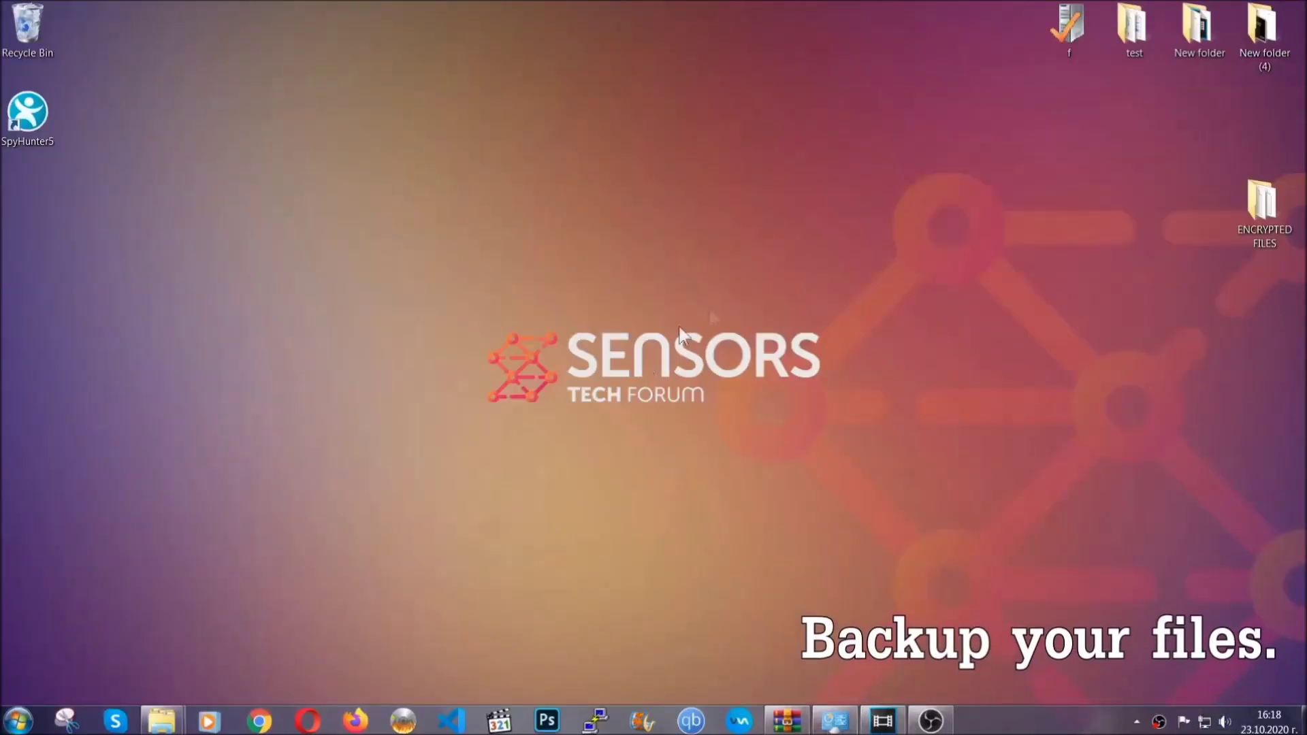
Step: Copy all six .efji files from the ENCRYPTED FILES folder
{"action": "double_click", "coordinate": [1256, 209]}
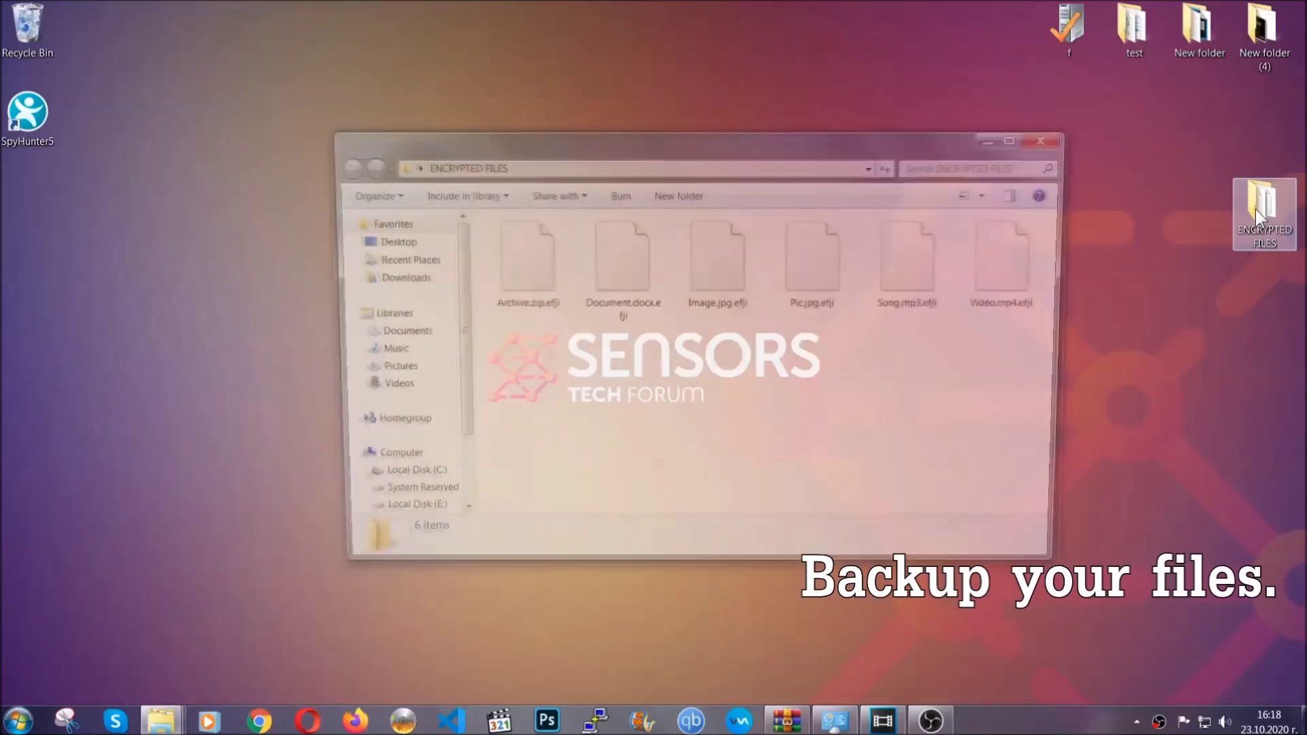
{"action": "left_click_drag", "start_coordinate": [485, 342], "coordinate": [1023, 243]}
{"action": "right_click", "coordinate": [1023, 242]}
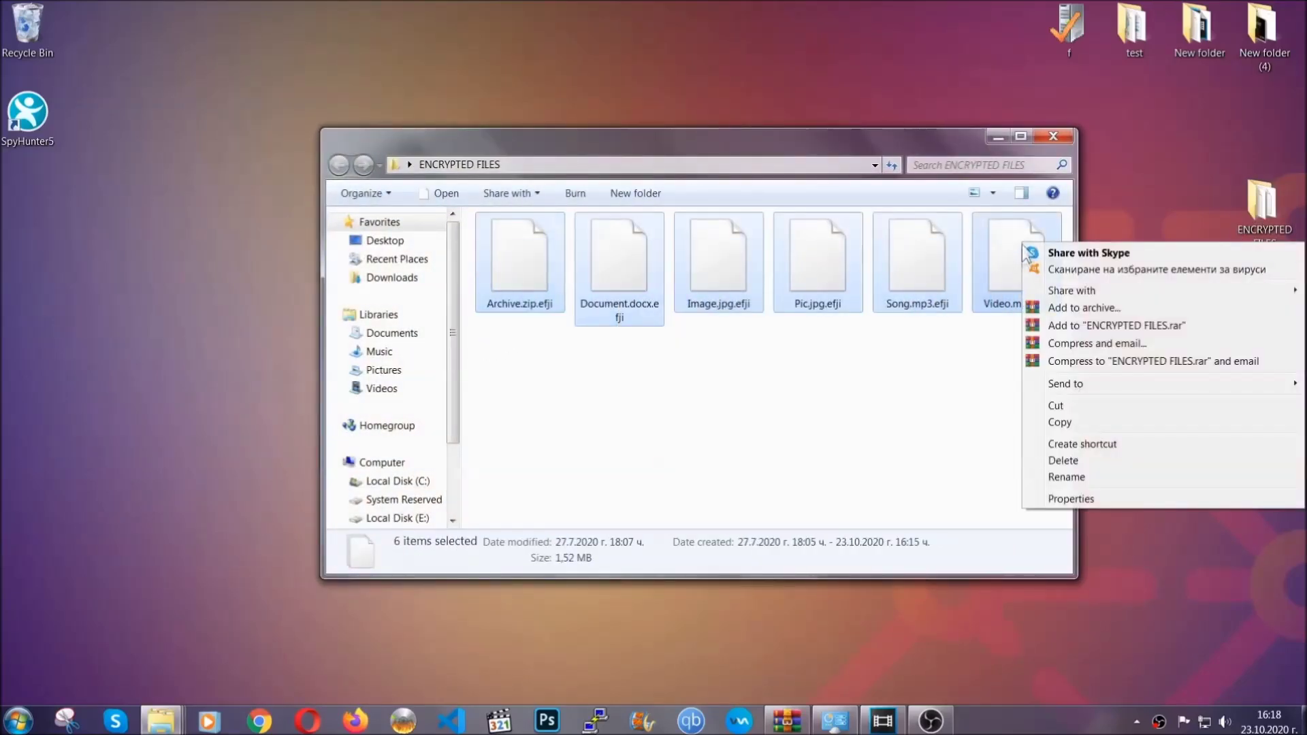
{"action": "left_click", "coordinate": [1060, 428]}
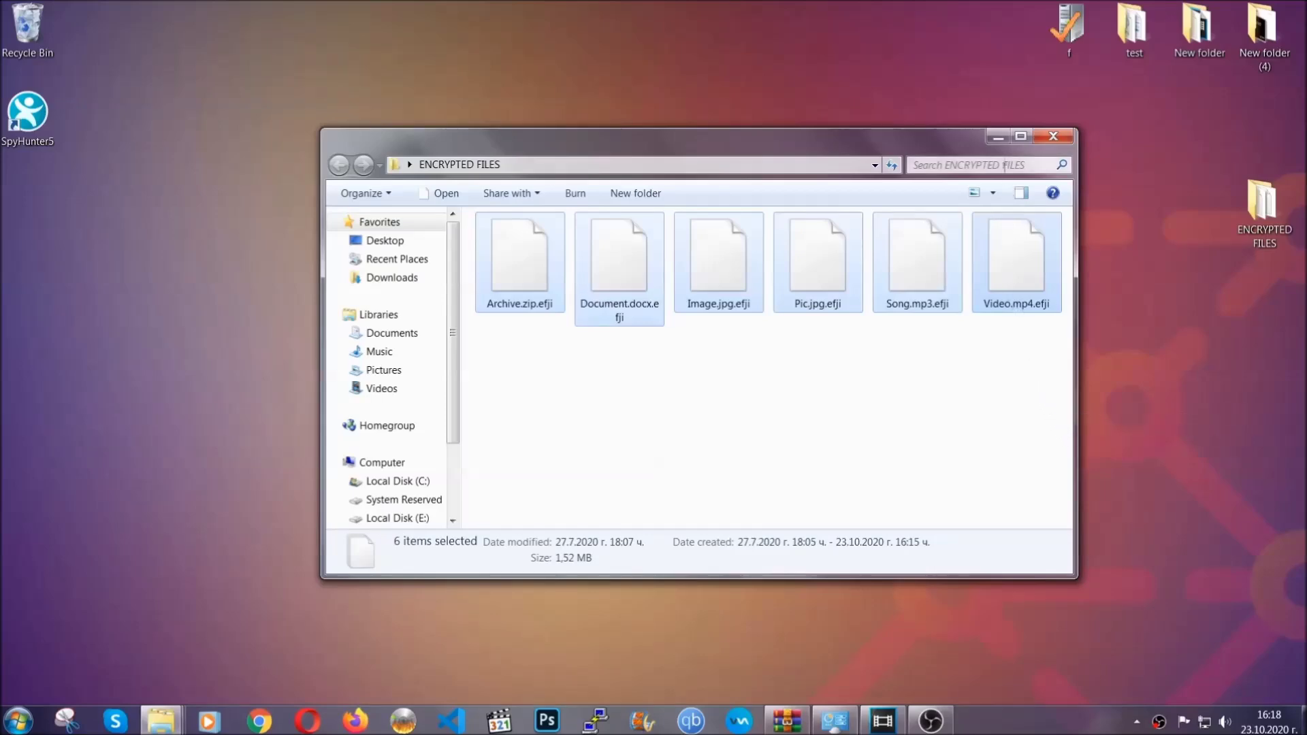
{"action": "left_click", "coordinate": [1000, 136]}
Step: Paste the six copied files onto FLASH DRIVE (H:) and close its window
{"action": "left_click", "coordinate": [17, 720]}
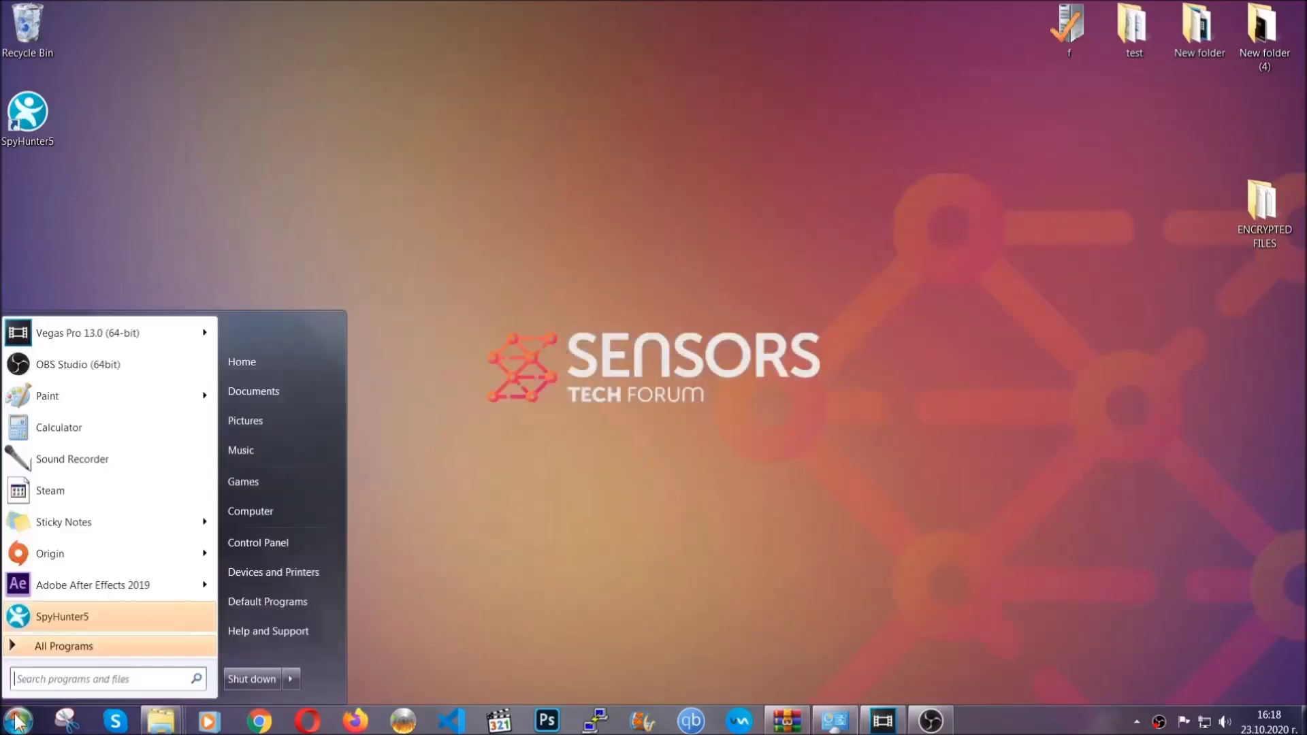
{"action": "left_click", "coordinate": [248, 512]}
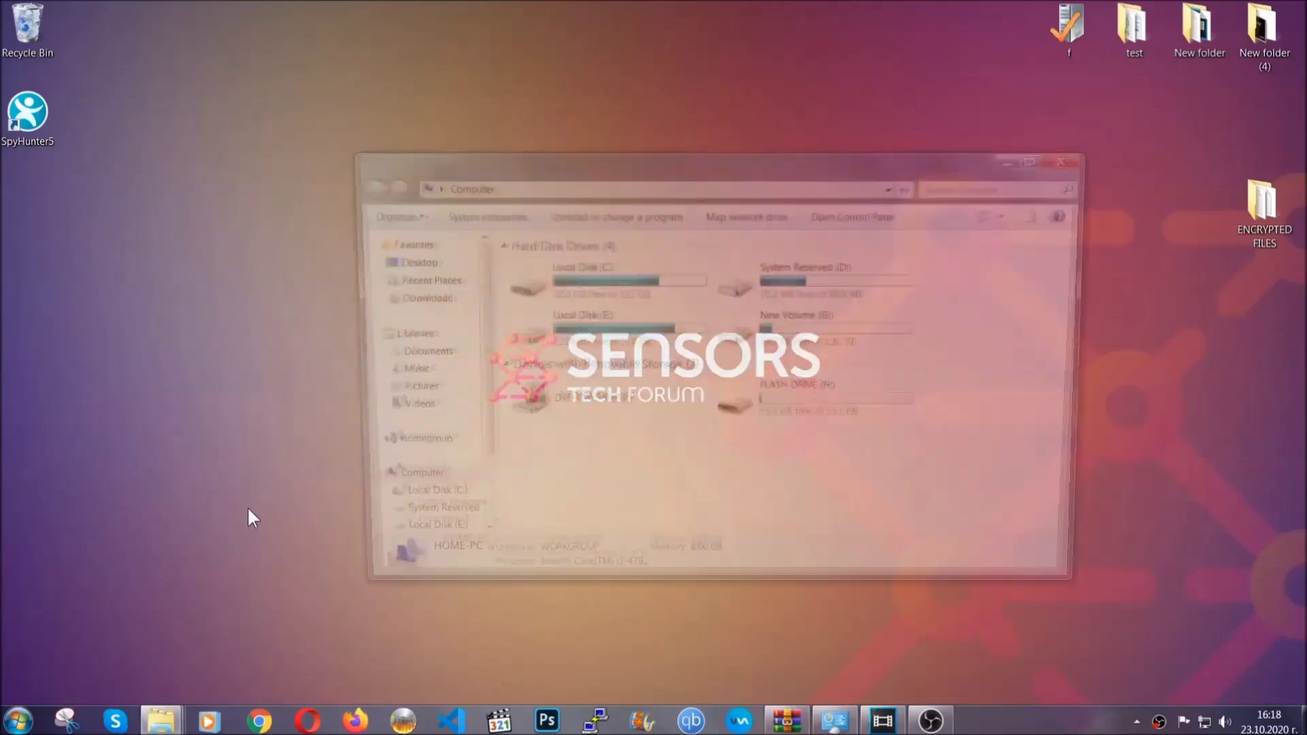
{"action": "double_click", "coordinate": [823, 400]}
{"action": "right_click", "coordinate": [565, 303]}
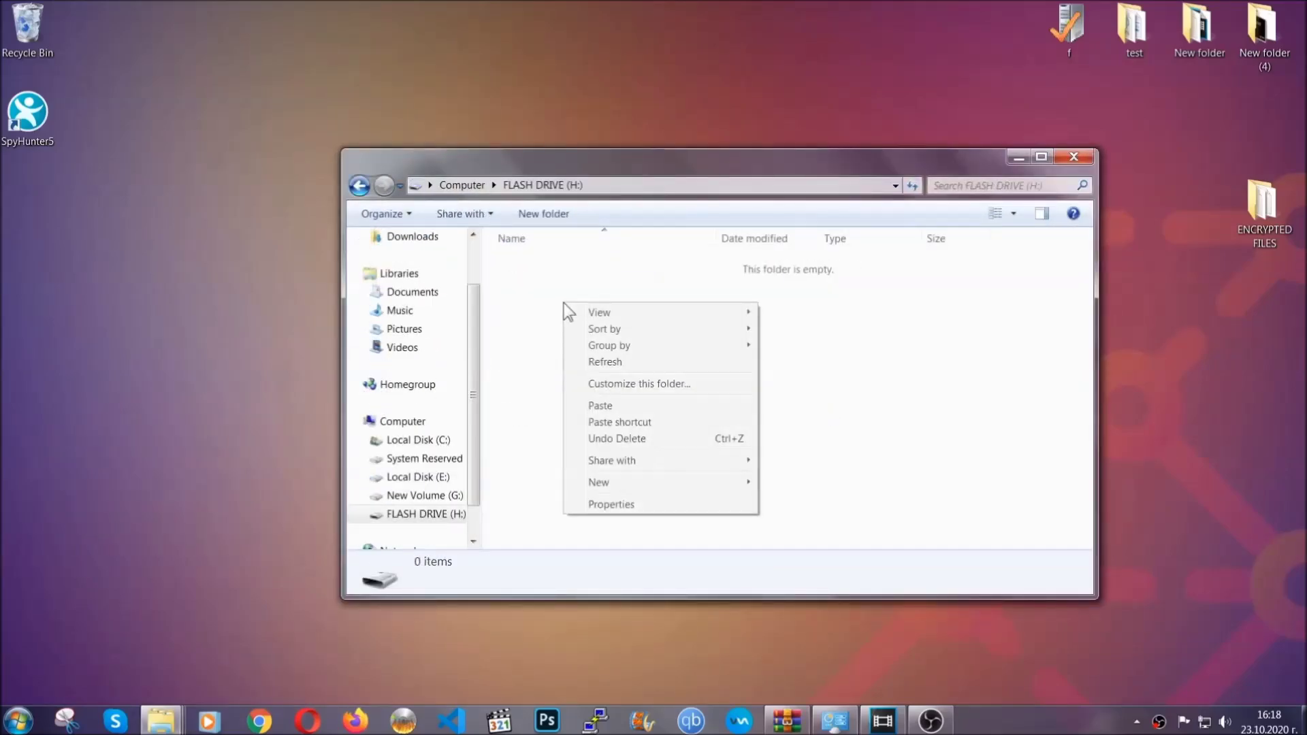
{"action": "left_click", "coordinate": [595, 407]}
{"action": "left_click", "coordinate": [596, 408]}
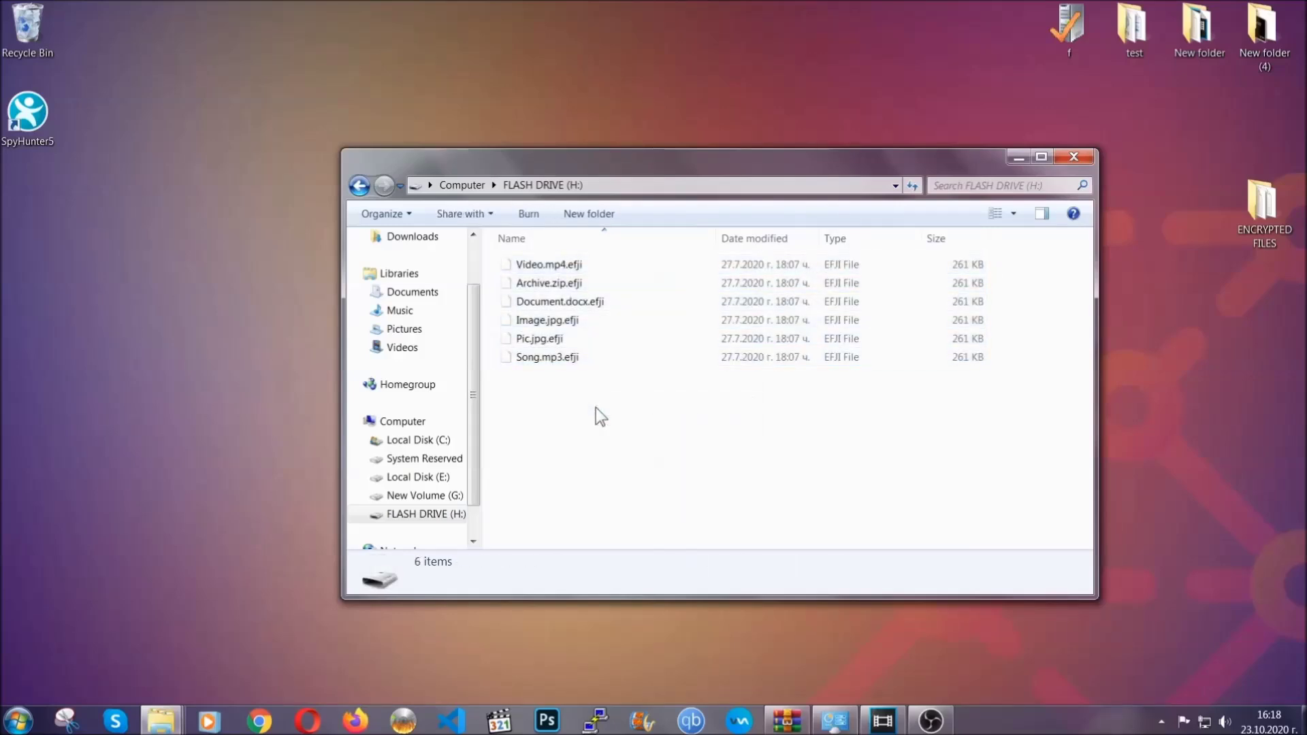
{"action": "left_click", "coordinate": [1074, 158]}
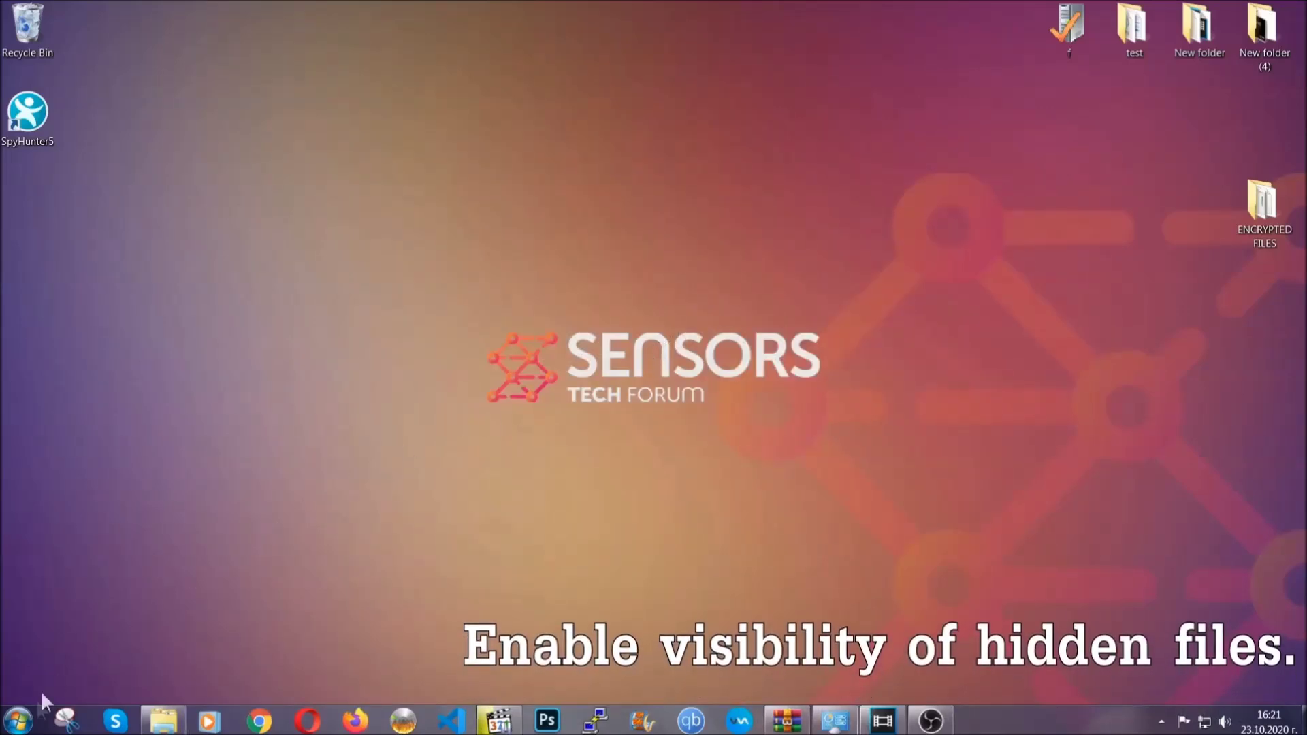
Step: Find 'hidden files and folders' in Start search and apply 'Show hidden files, folders, and drives'
{"action": "left_click", "coordinate": [19, 719]}
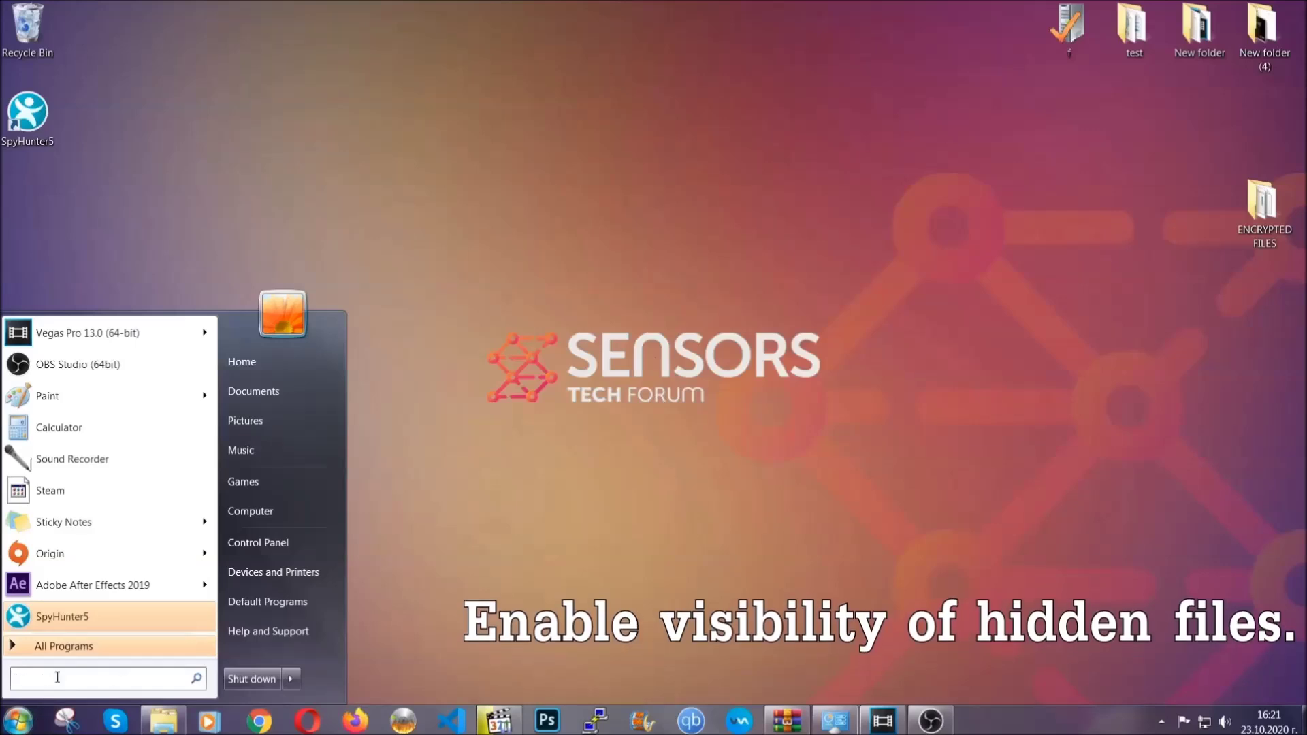
{"action": "type", "text": "showh"}
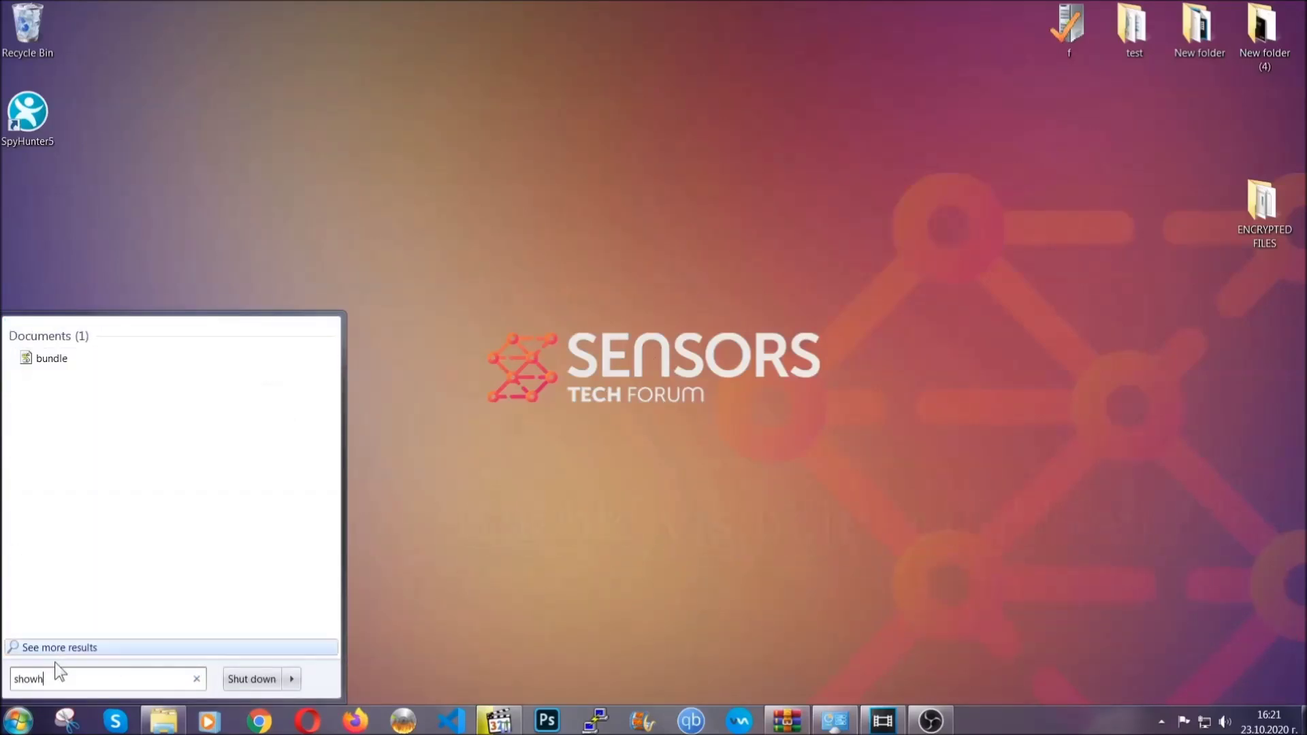
{"action": "key", "text": "BackSpace"}
{"action": "type", "text": "h"}
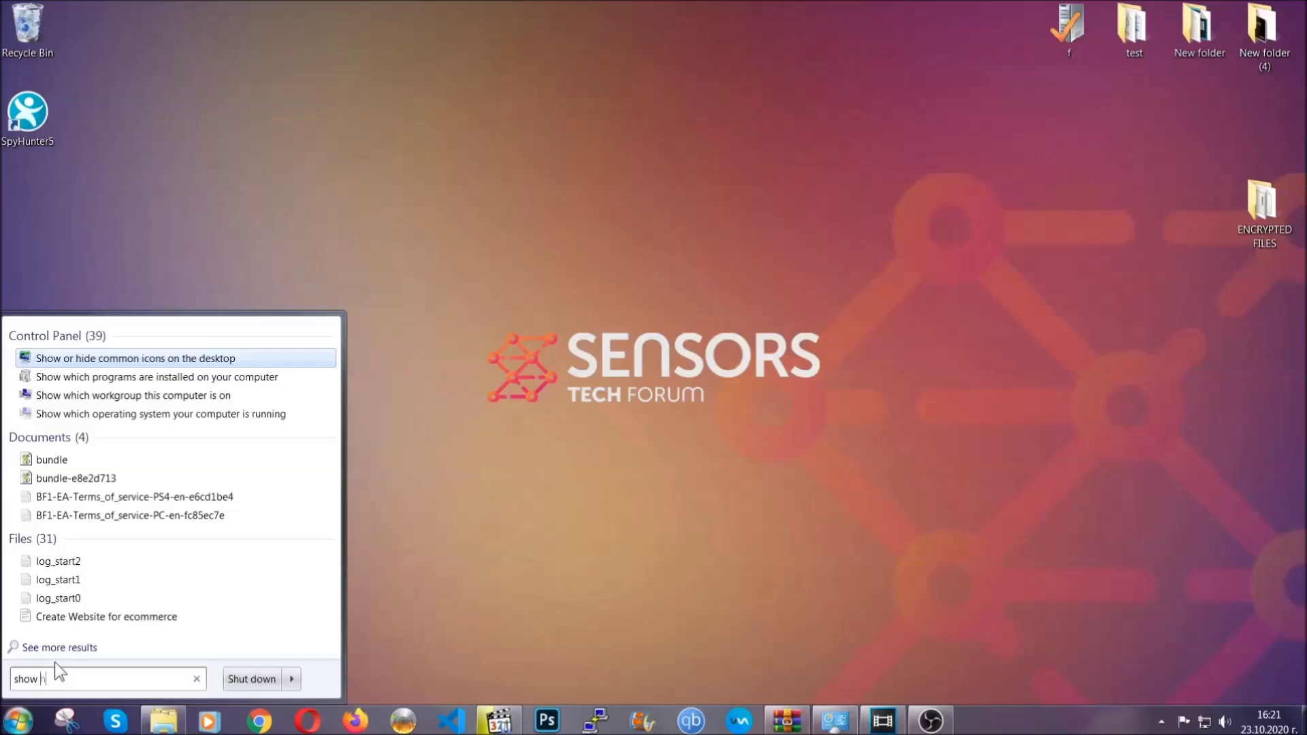
{"action": "type", "text": "idden files and folders"}
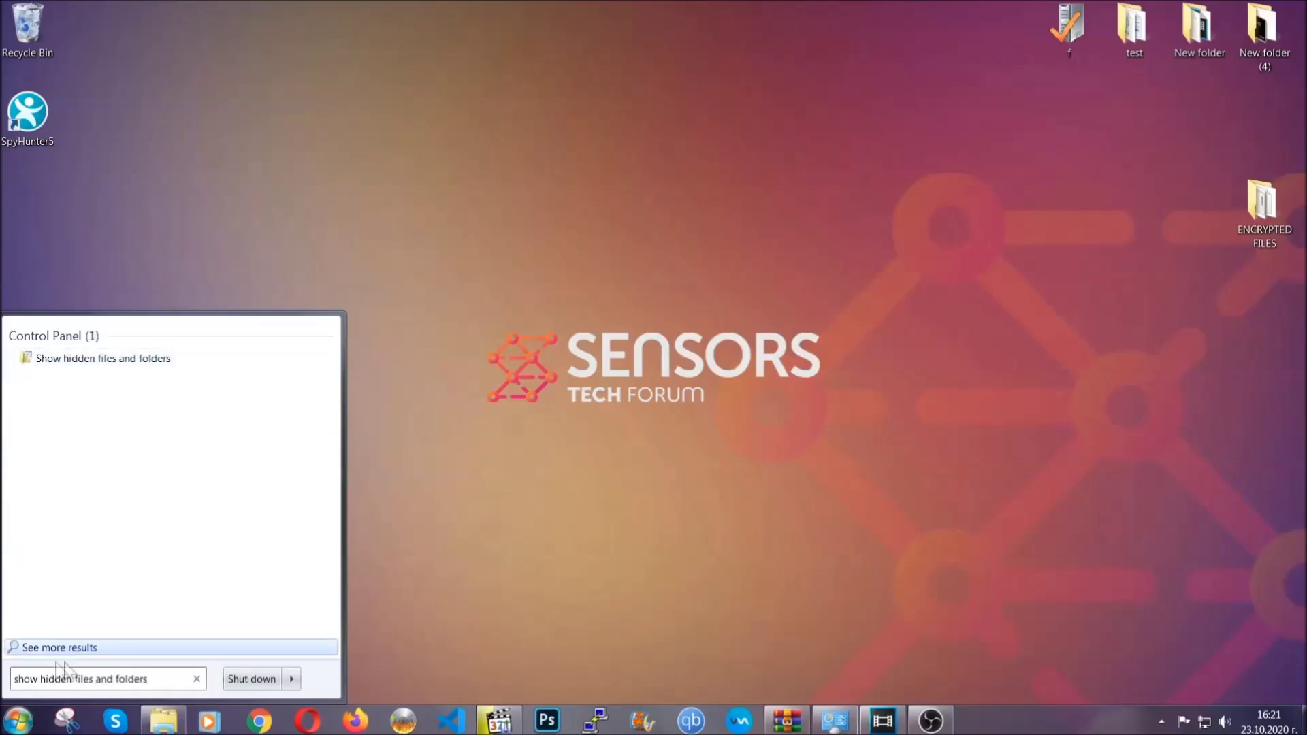
{"action": "left_click", "coordinate": [154, 359]}
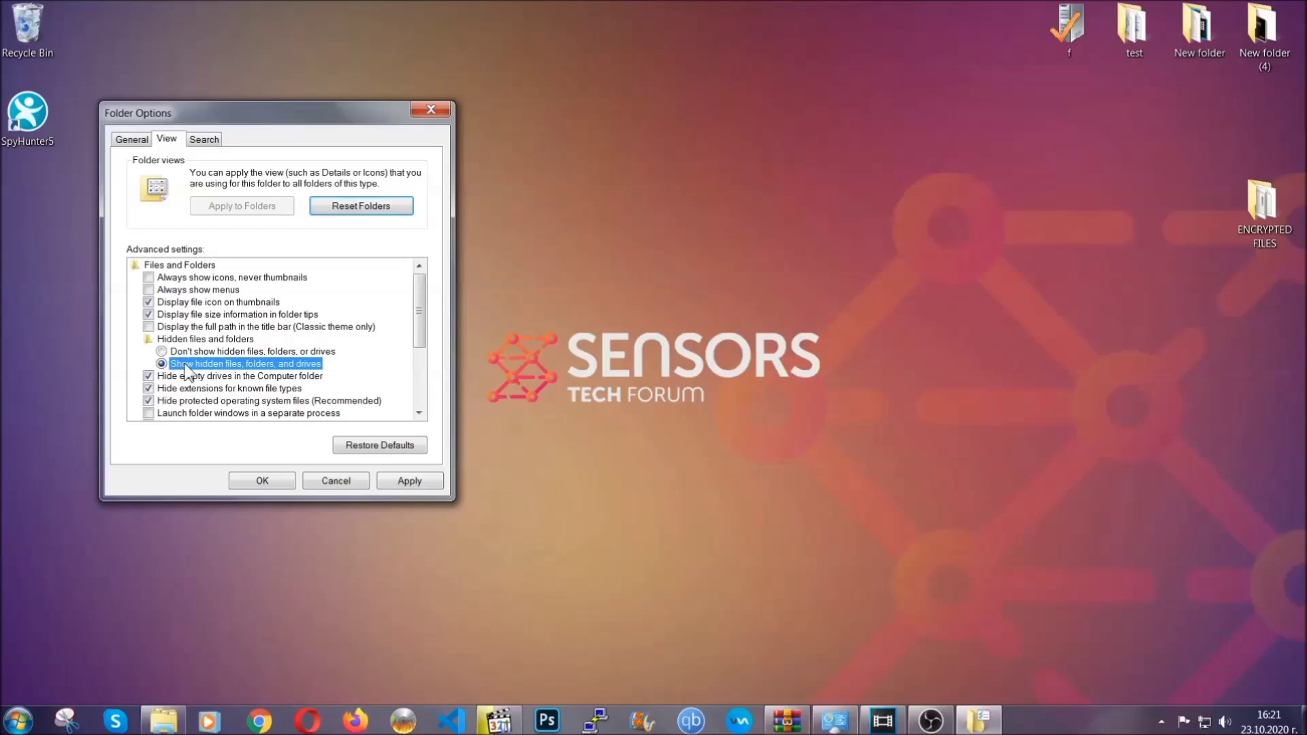
{"action": "left_click", "coordinate": [404, 483]}
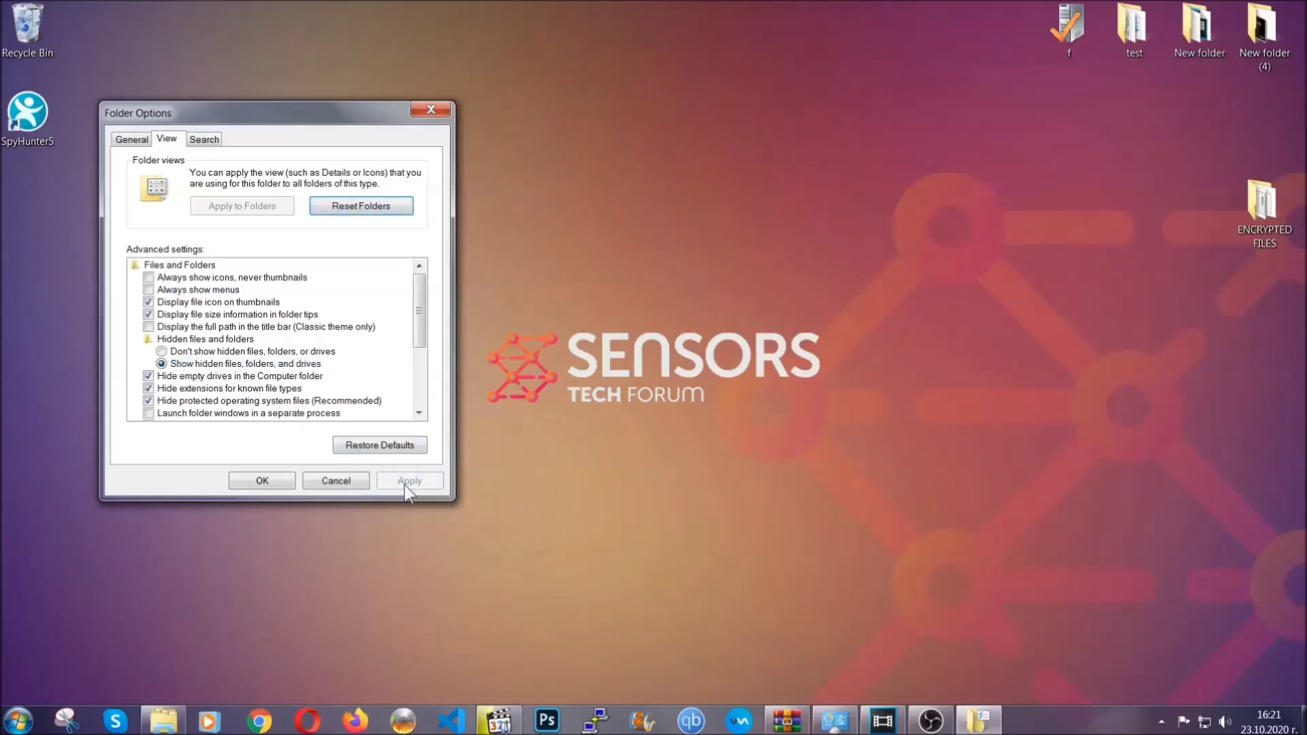
{"action": "left_click", "coordinate": [256, 481]}
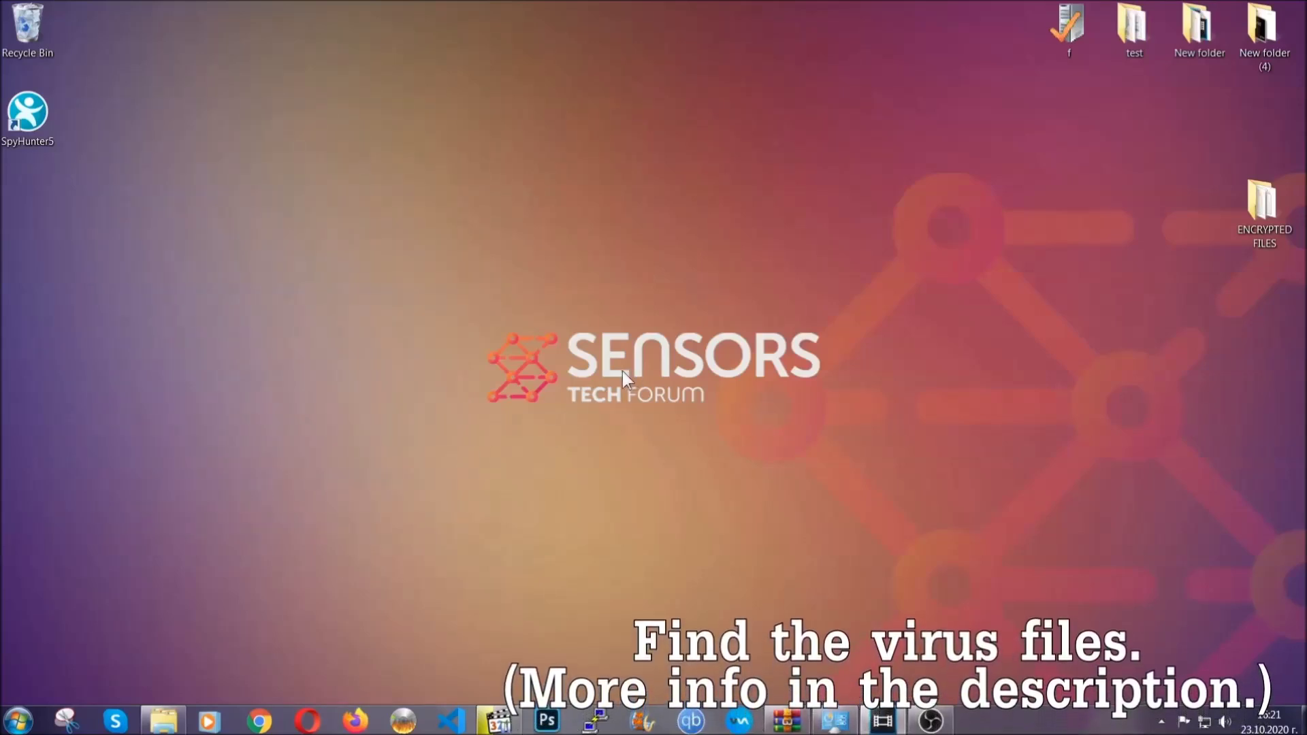
Step: Search the whole Computer for 'fileextension:exe Example Virus'
{"action": "left_click", "coordinate": [17, 720]}
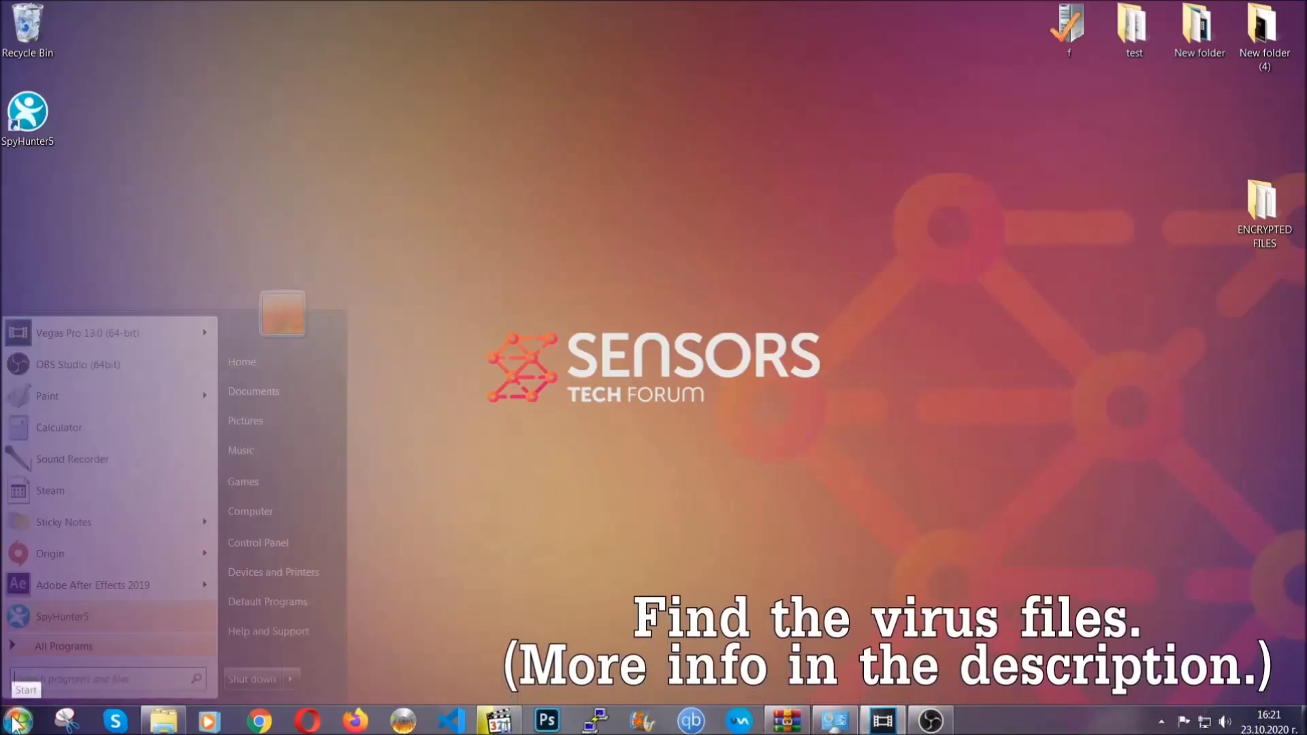
{"action": "left_click", "coordinate": [269, 510]}
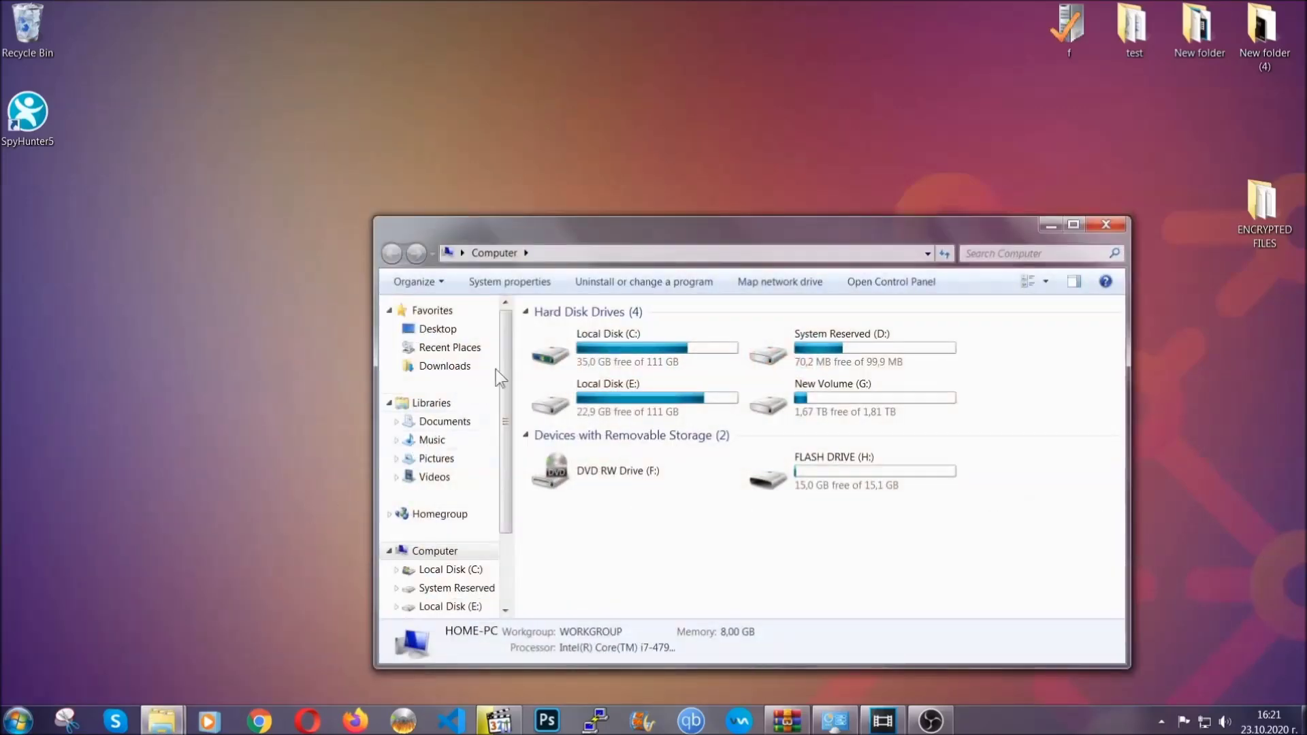
{"action": "left_click_drag", "start_coordinate": [704, 240], "coordinate": [625, 177]}
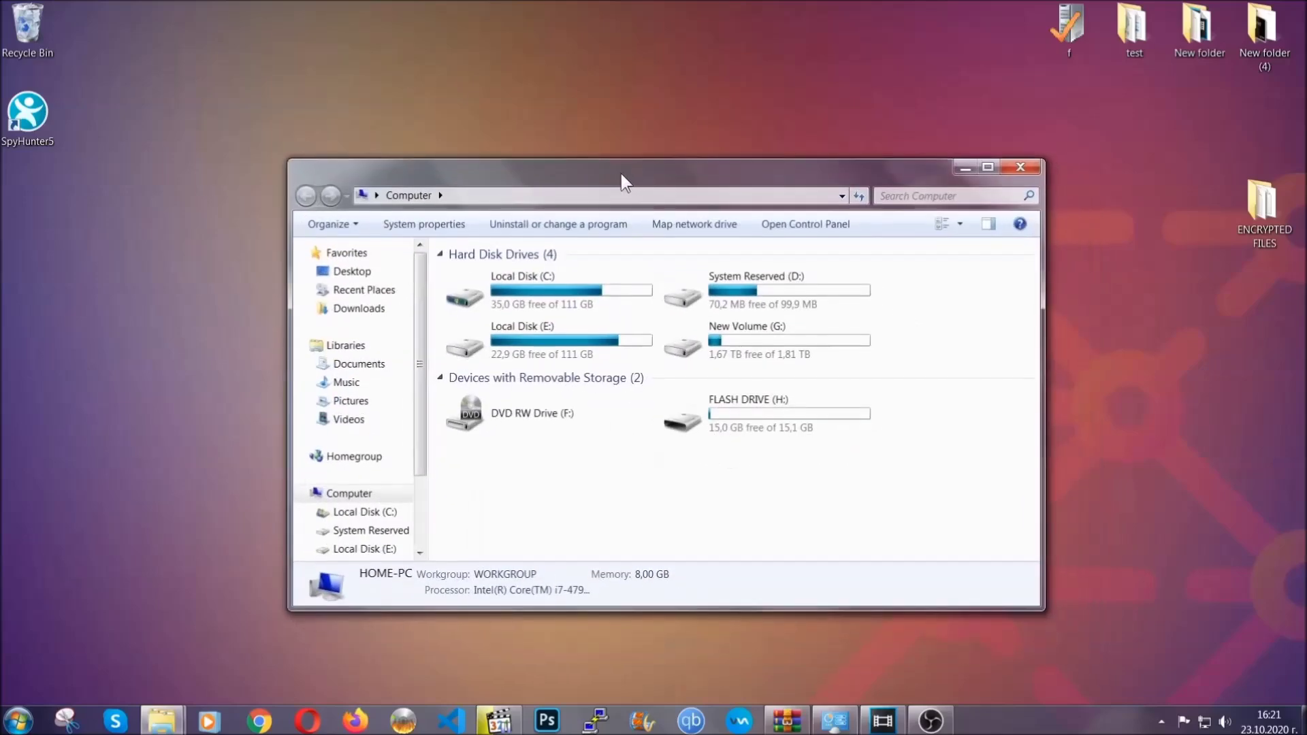
{"action": "left_click", "coordinate": [892, 196]}
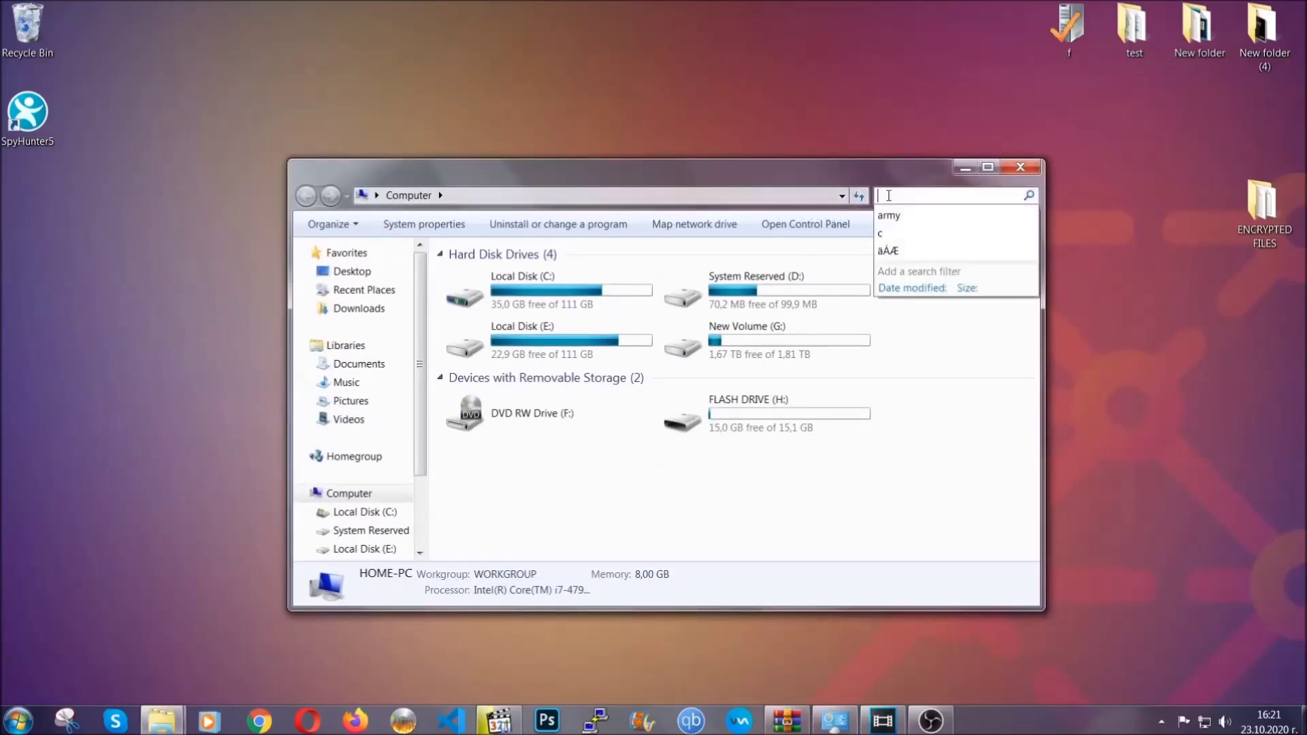
{"action": "type", "text": "fileex"}
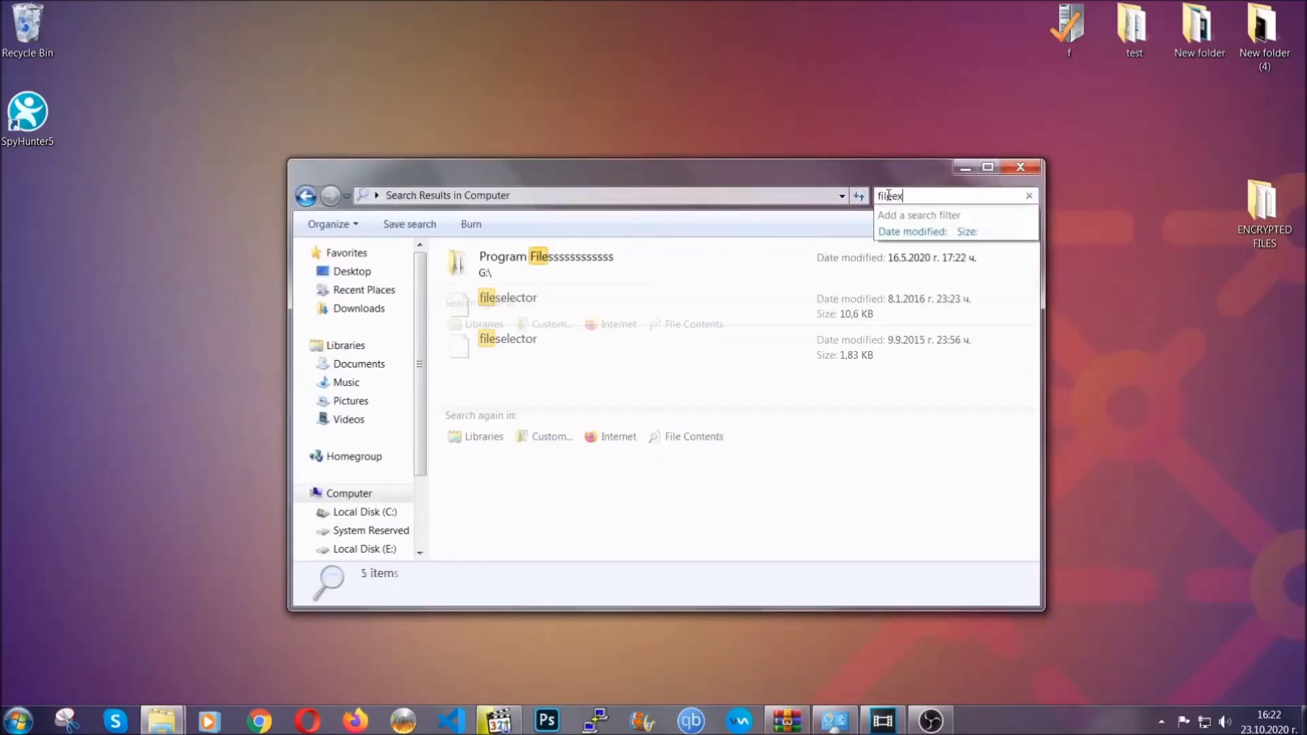
{"action": "type", "text": "tension:exe Ex"}
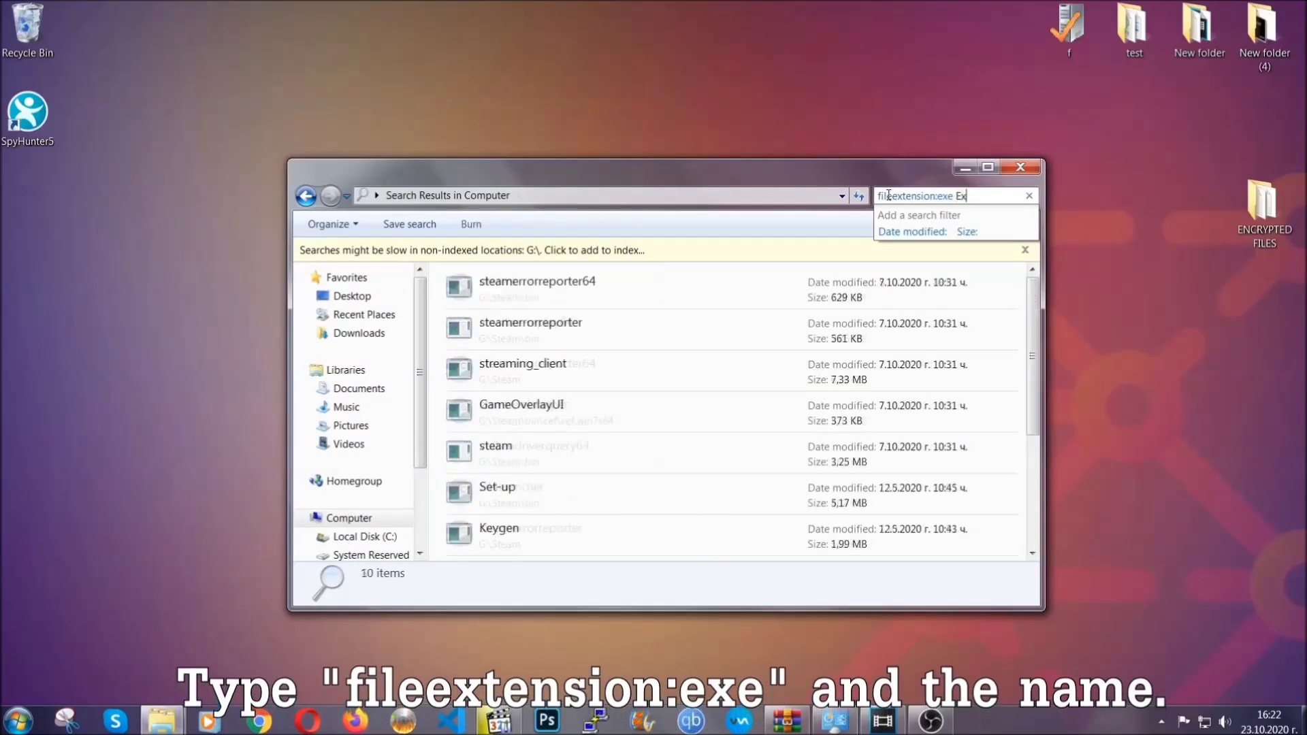
{"action": "type", "text": "ample Virs"}
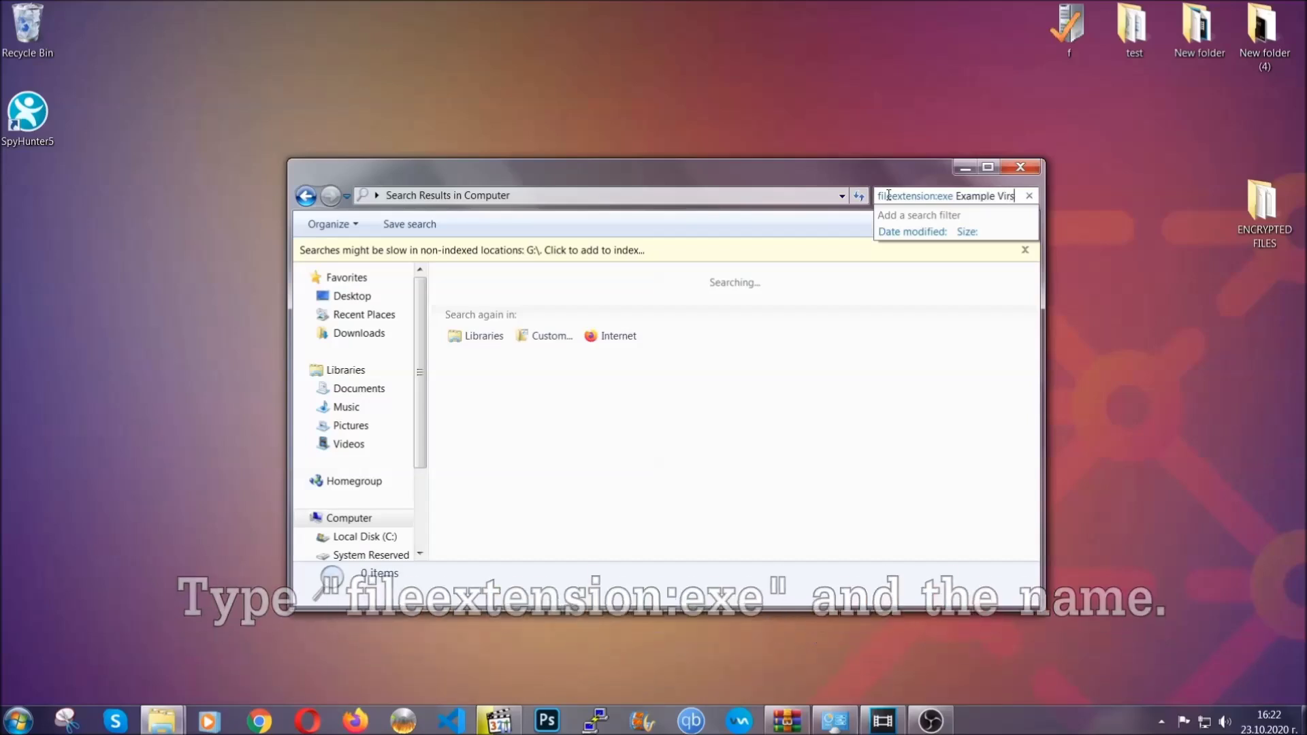
{"action": "key", "text": "BackSpace"}
{"action": "type", "text": "us Name"}
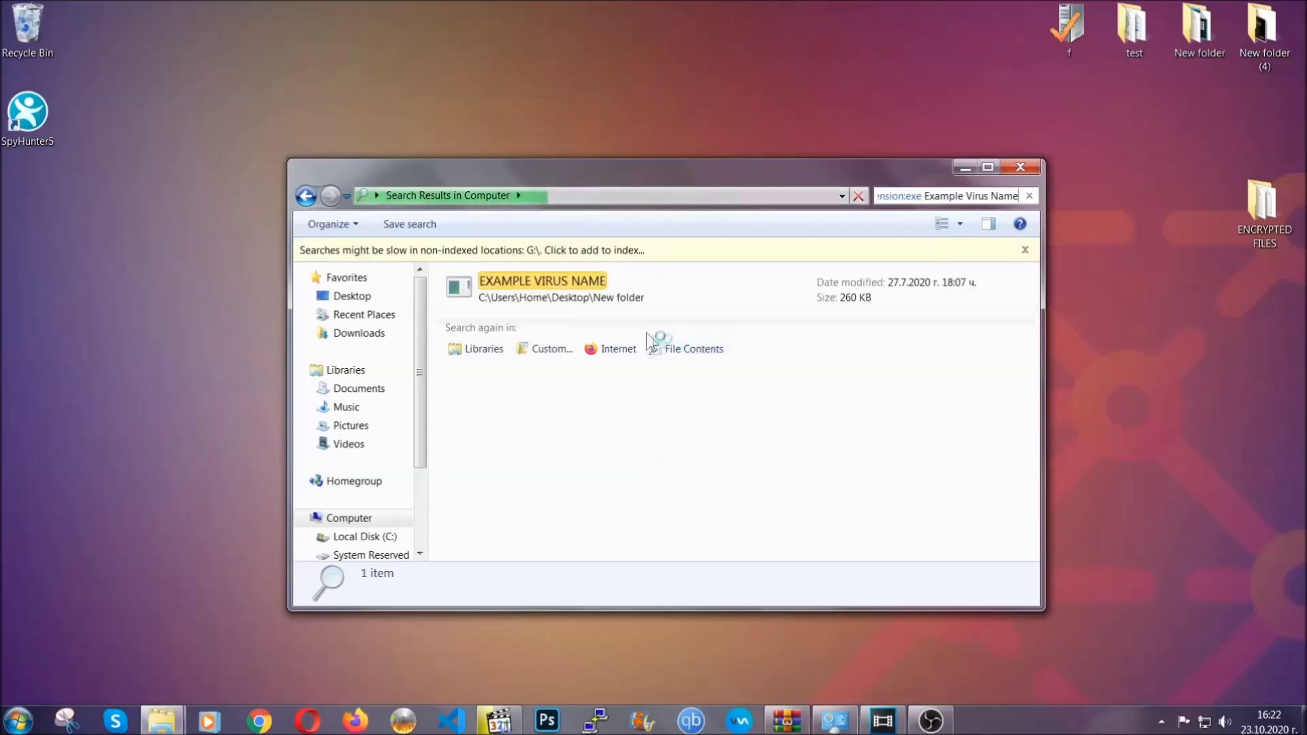
Step: Delete the EXAMPLE VIRUS NAME executable to the Recycle Bin and close Explorer
{"action": "left_click", "coordinate": [571, 278]}
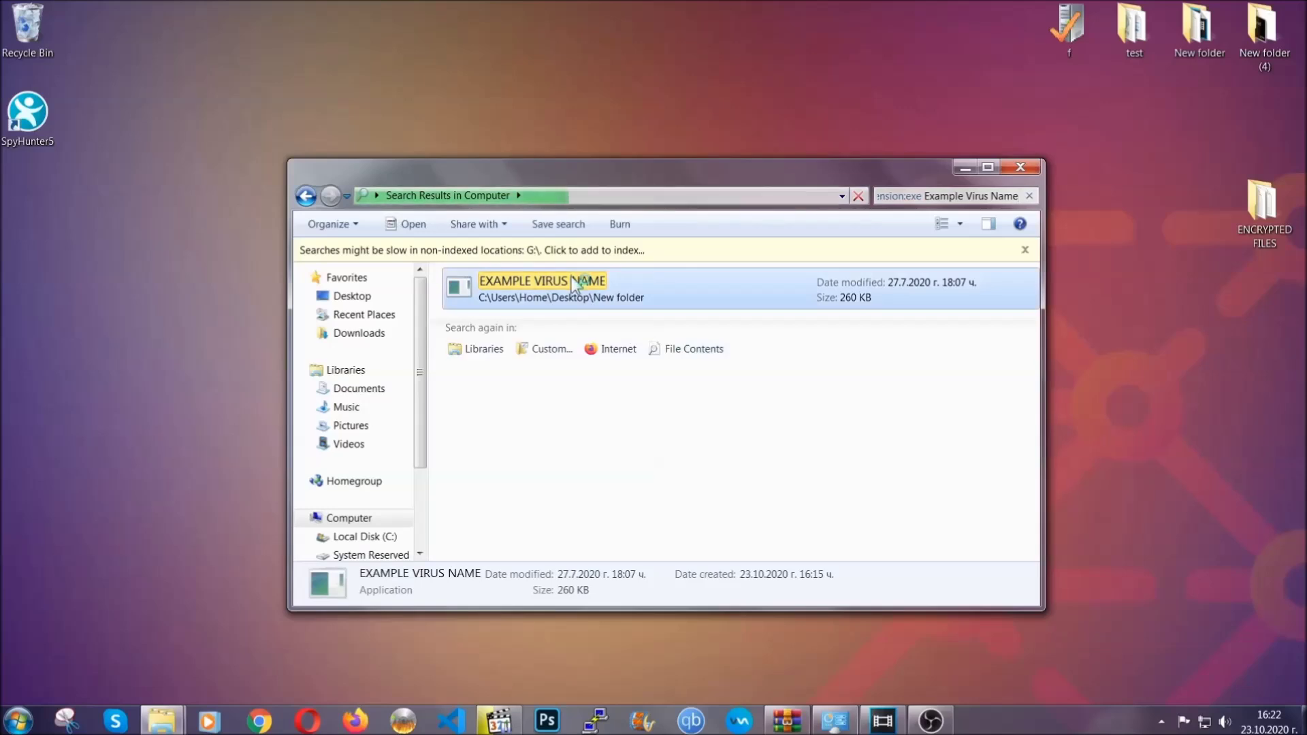
{"action": "right_click", "coordinate": [572, 281]}
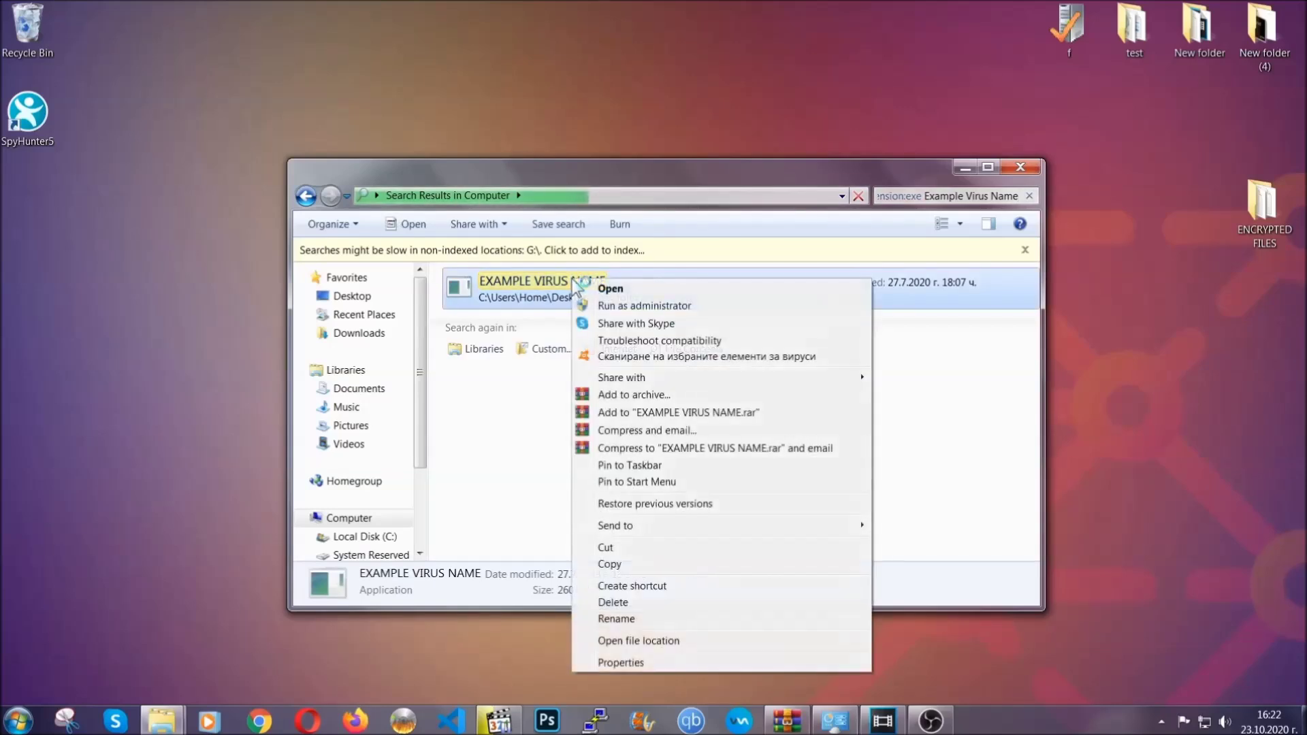
{"action": "left_click", "coordinate": [631, 602]}
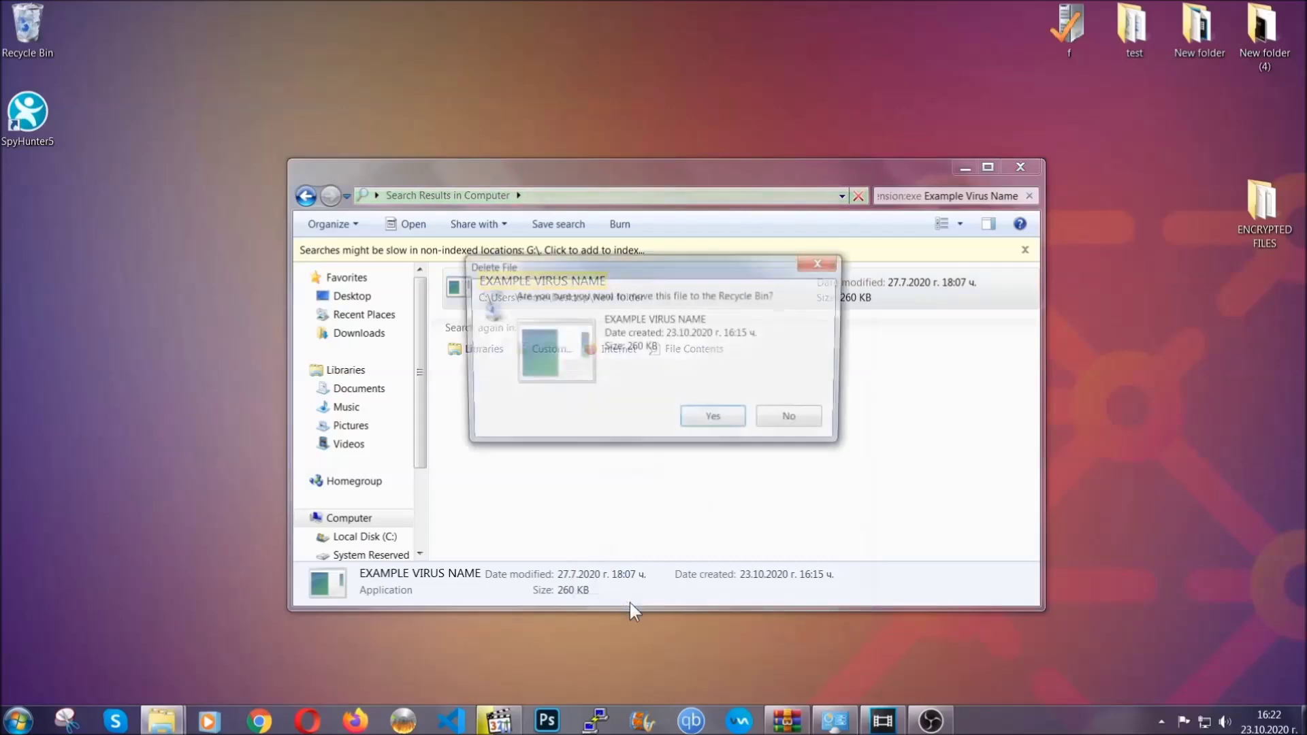
{"action": "left_click", "coordinate": [716, 421]}
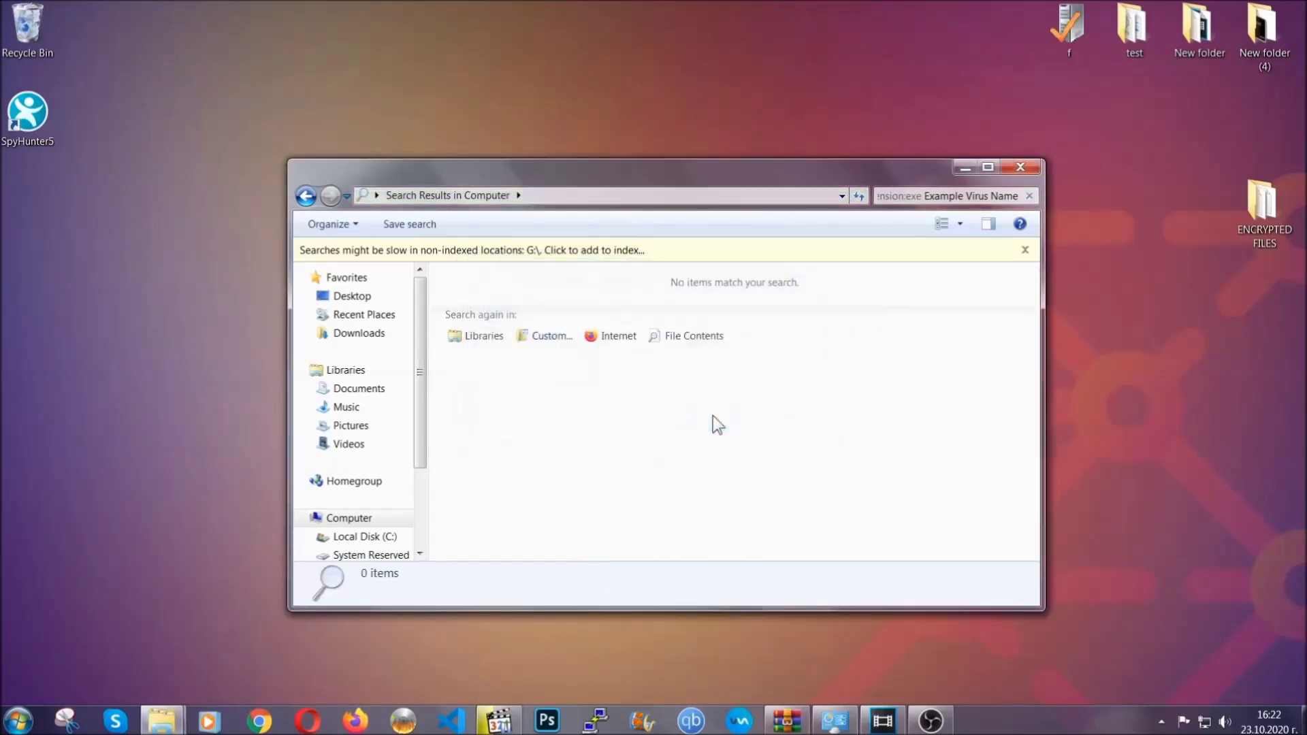
{"action": "left_click", "coordinate": [1020, 167]}
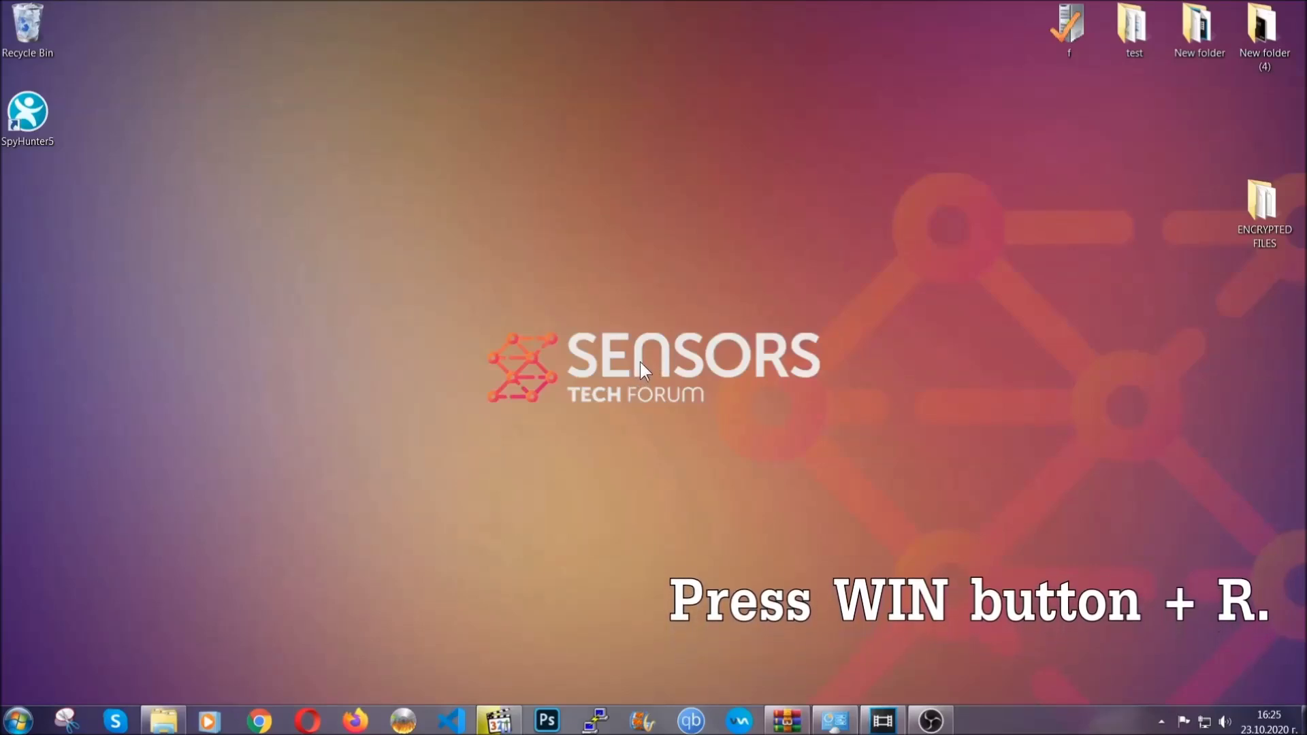
Step: Launch Registry Editor by running REGEDIT from the Win+R Run dialog
{"action": "key", "text": "super+r"}
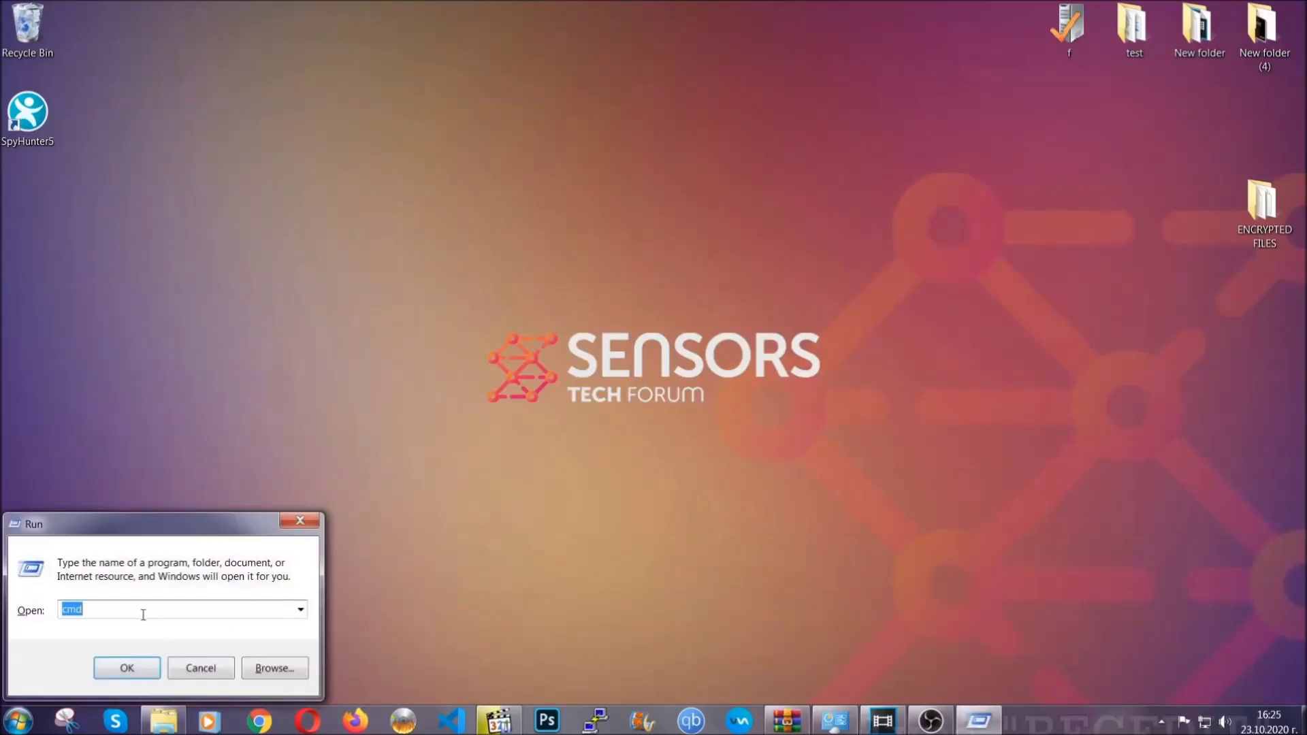
{"action": "type", "text": "REGEDIT"}
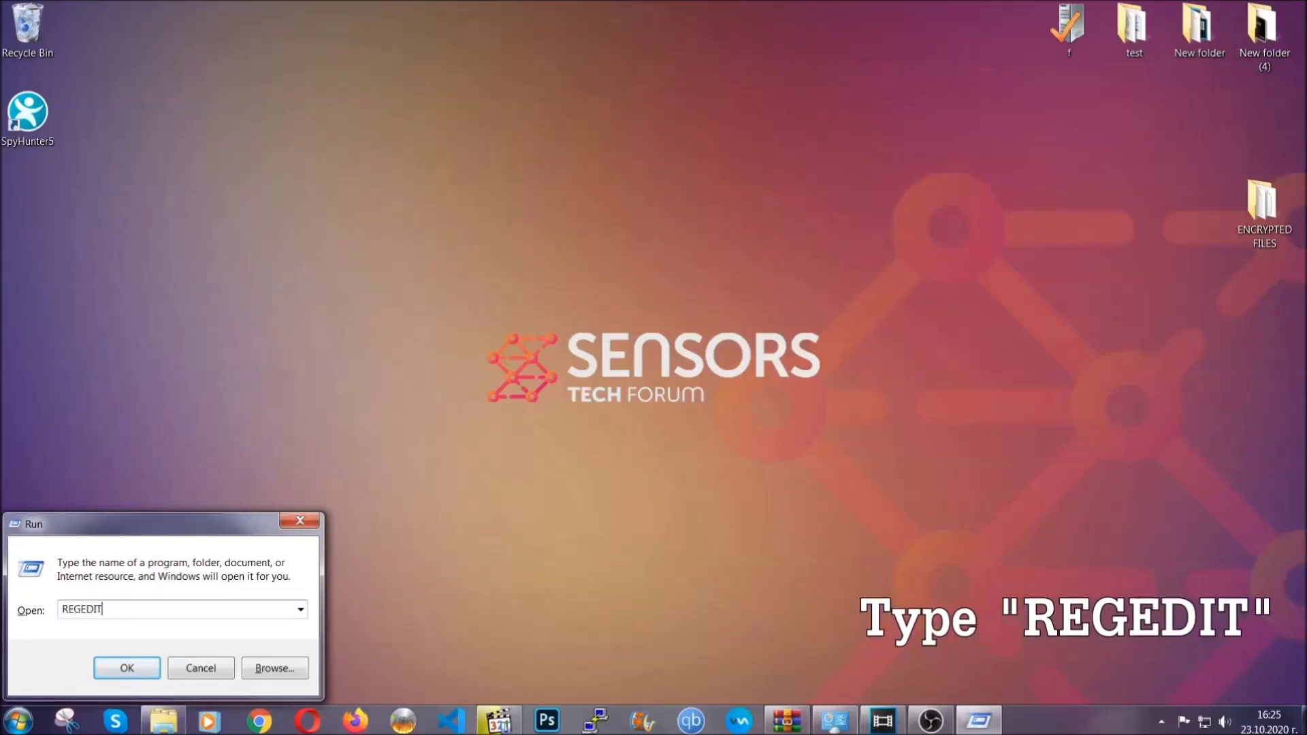
{"action": "left_click", "coordinate": [112, 665]}
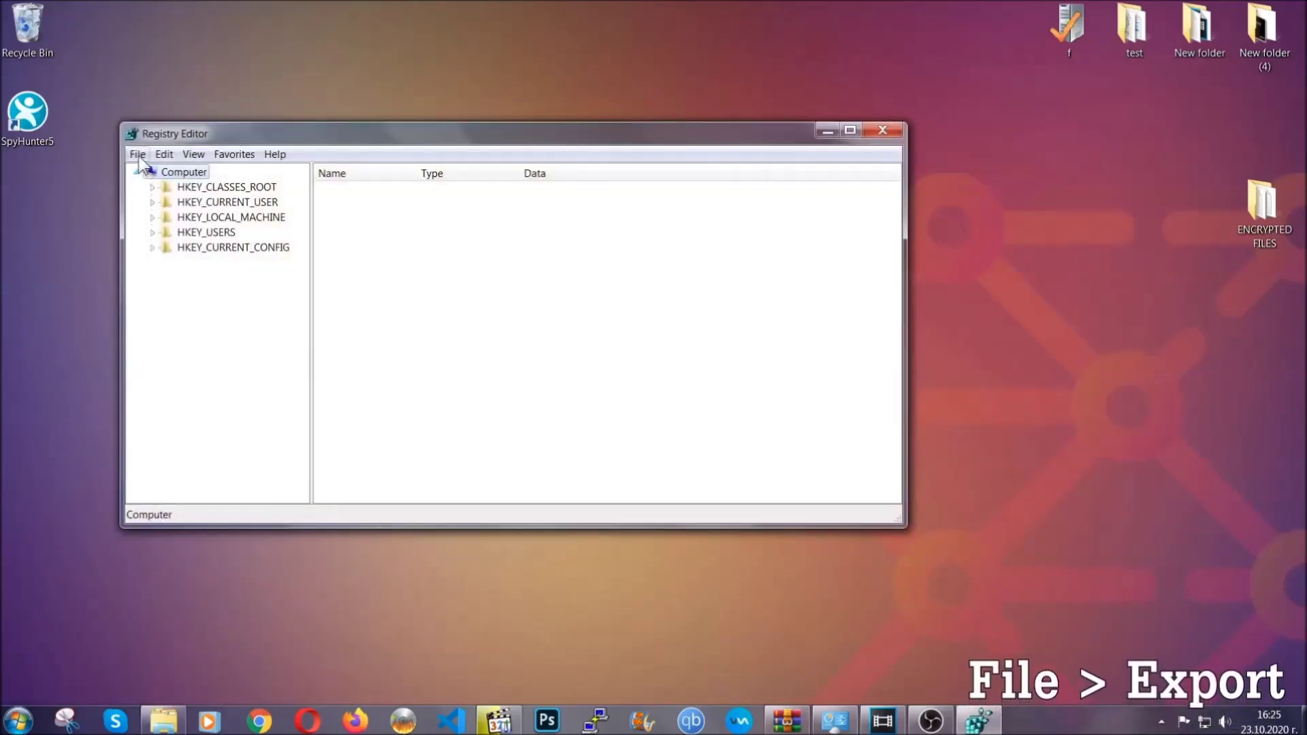
Step: Export the entire registry to the desktop as the BACKUP registration file
{"action": "left_click", "coordinate": [137, 156]}
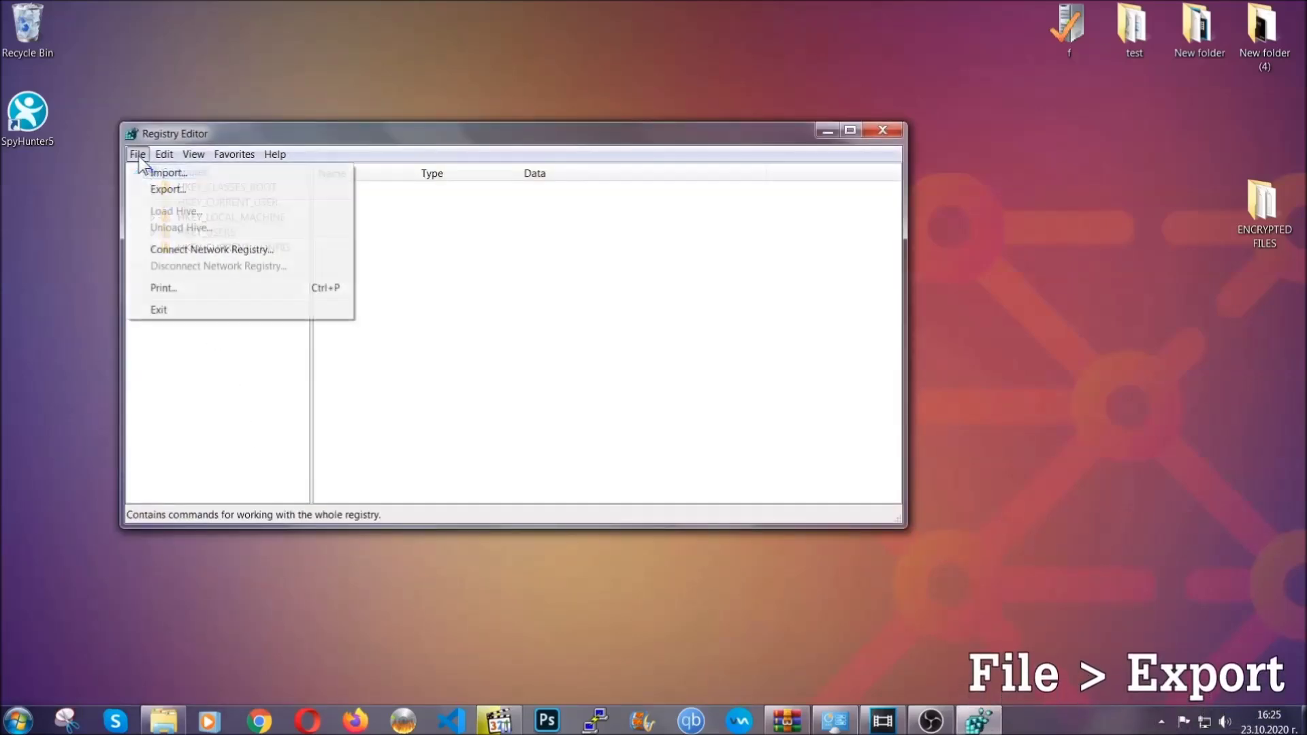
{"action": "left_click", "coordinate": [170, 190]}
{"action": "left_click", "coordinate": [171, 291]}
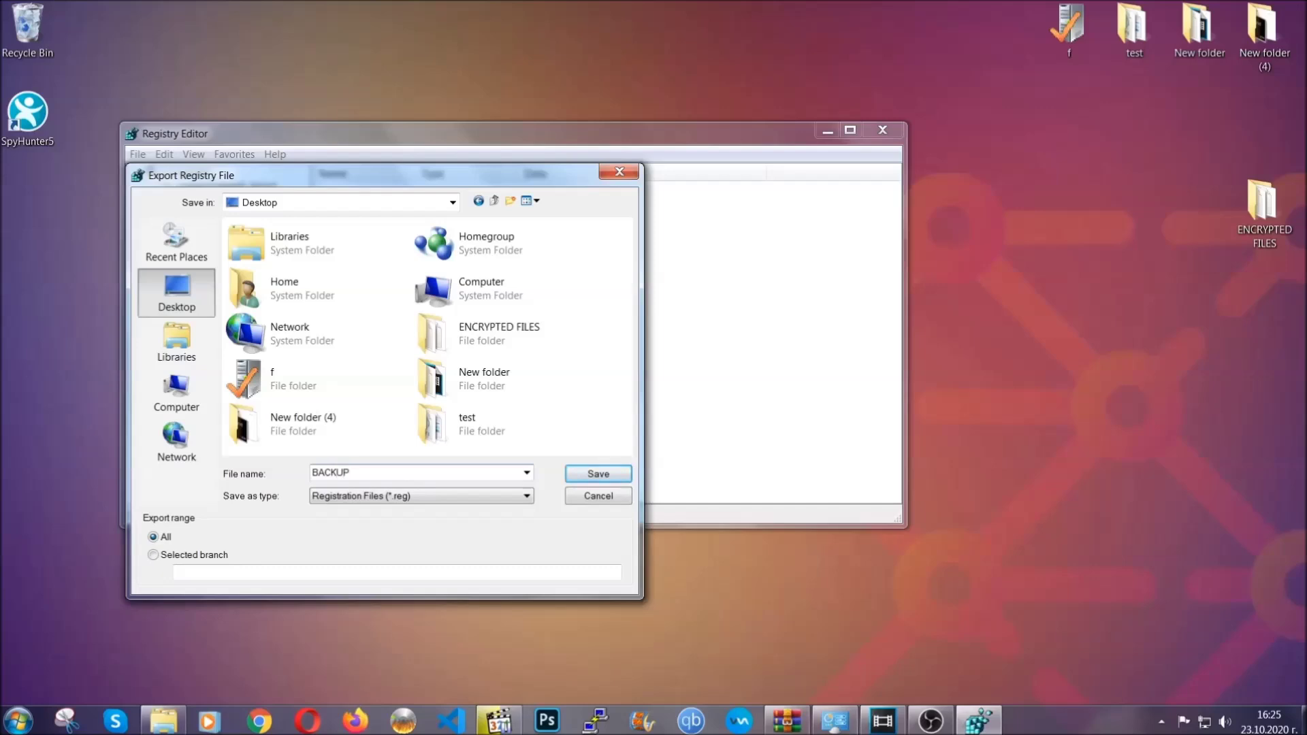
{"action": "left_click", "coordinate": [590, 476]}
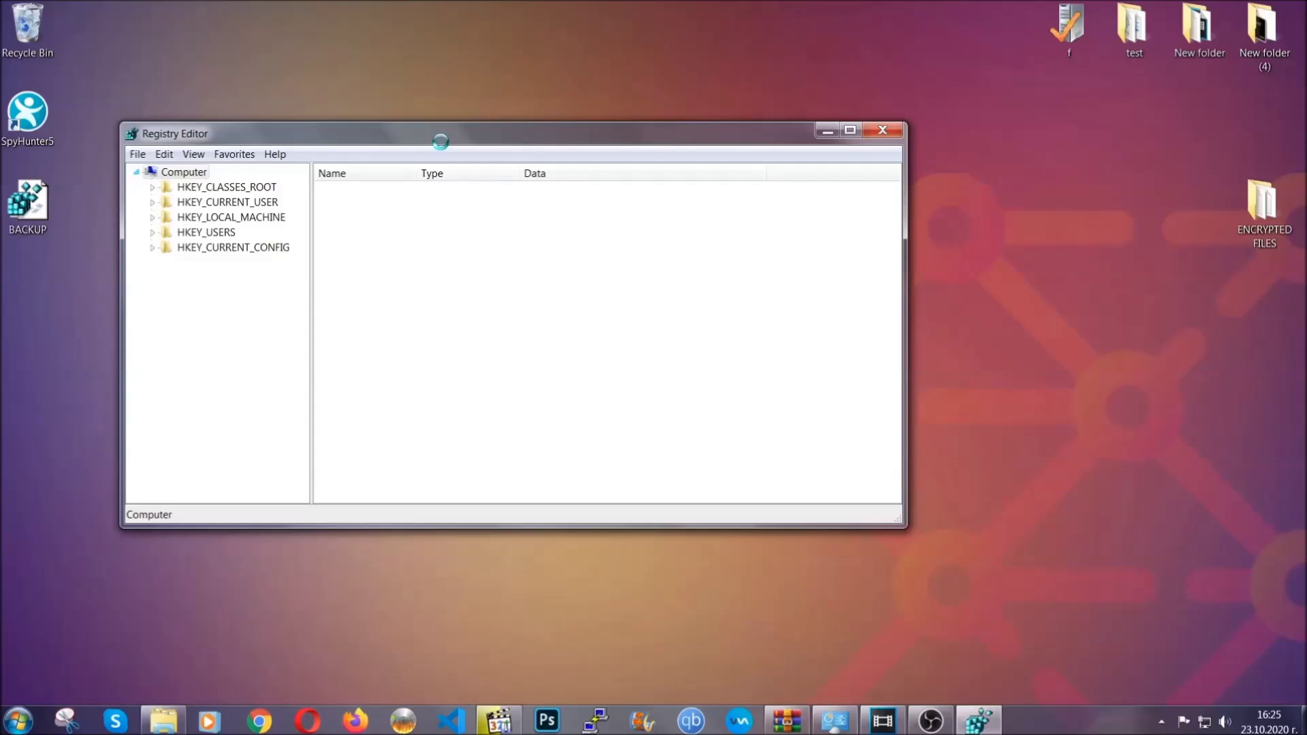
{"action": "left_click_drag", "start_coordinate": [440, 142], "coordinate": [570, 184]}
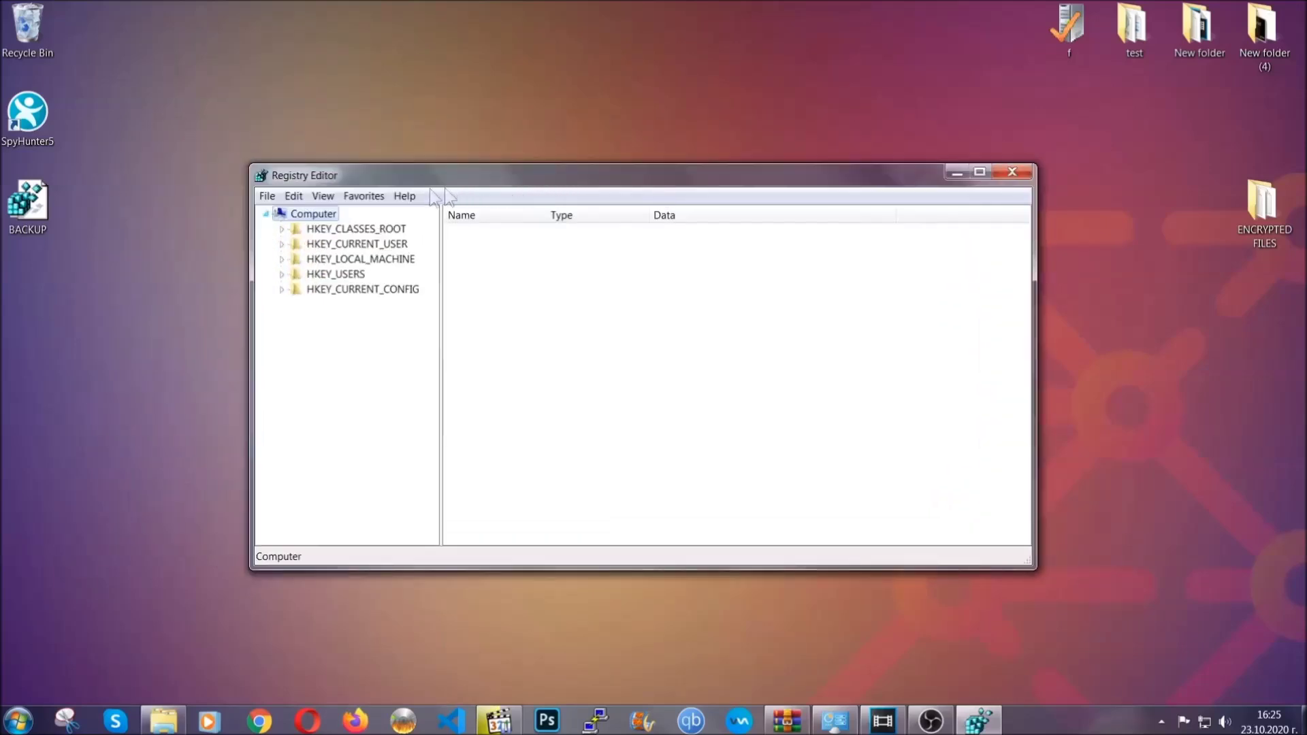
Step: Search registry keys for 'RunOnce' to reach HKEY_CURRENT_USER\...\CurrentVersion\RunOnce
{"action": "left_click", "coordinate": [265, 195]}
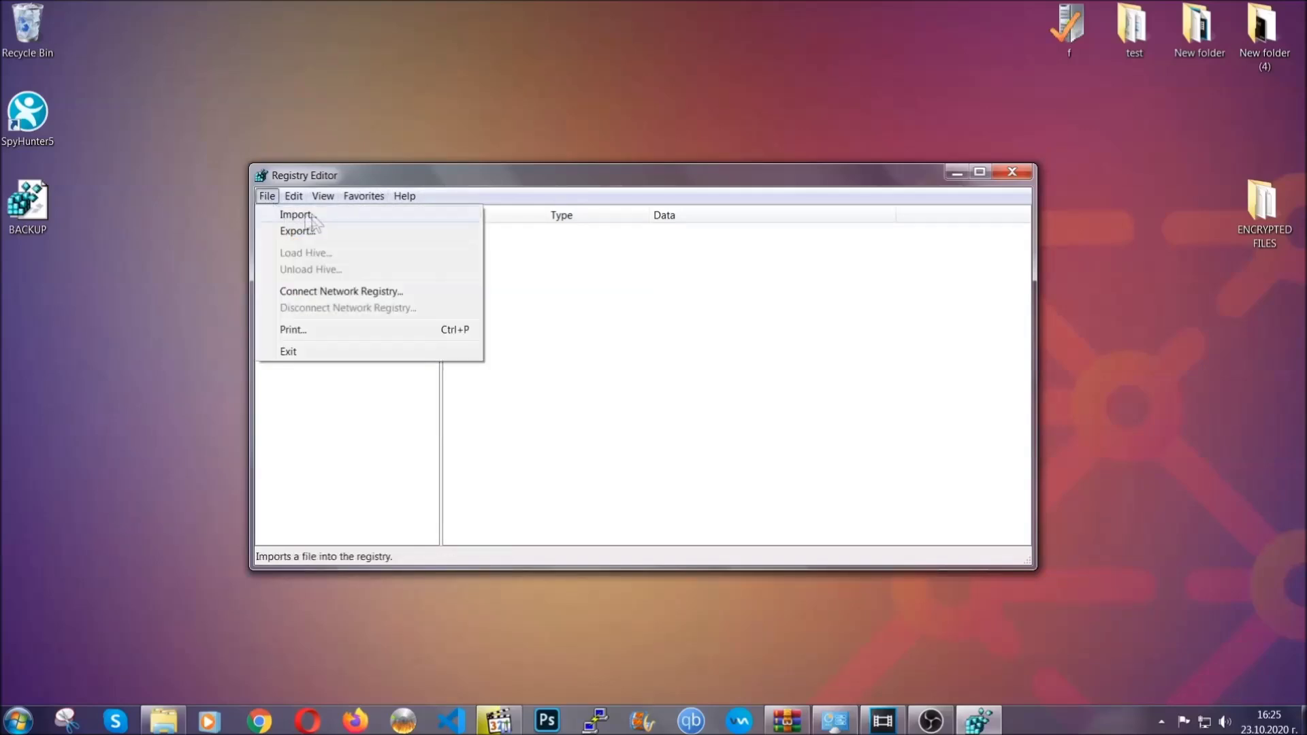
{"action": "left_click", "coordinate": [268, 196]}
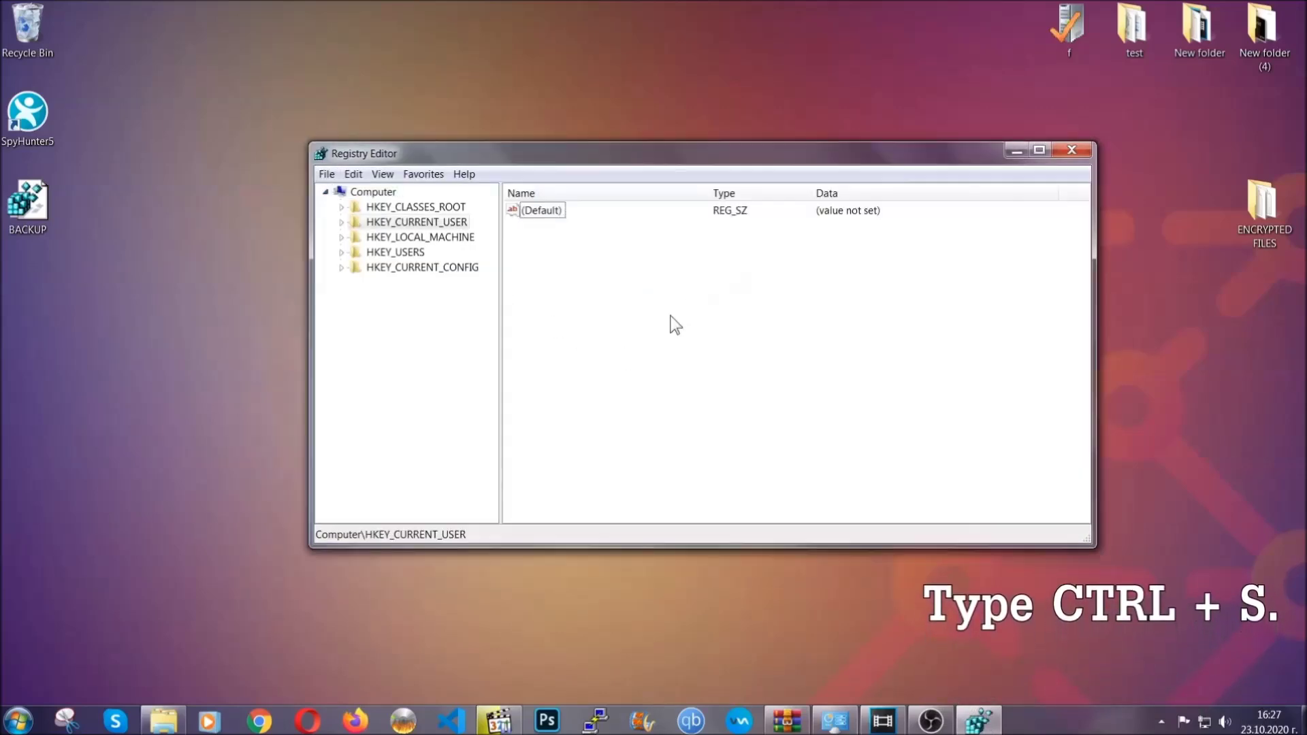
{"action": "key", "text": "ctrl+f"}
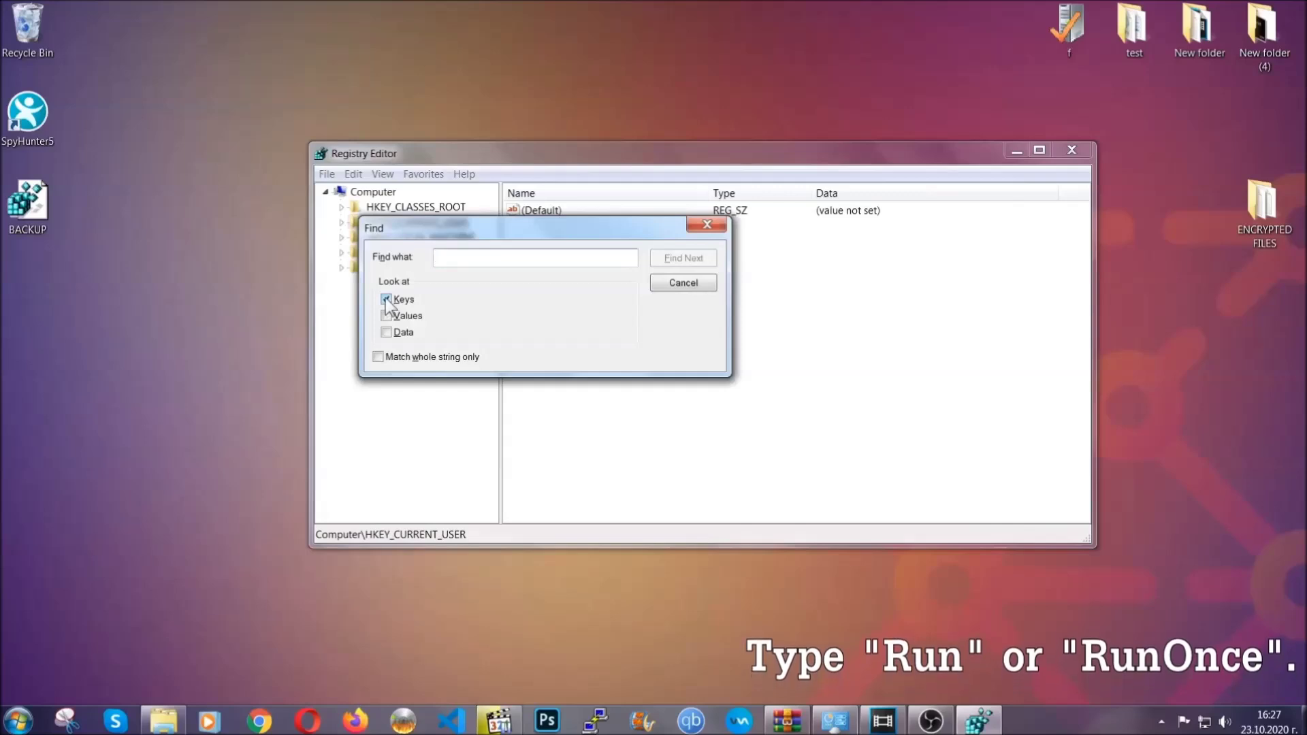
{"action": "type", "text": "R"}
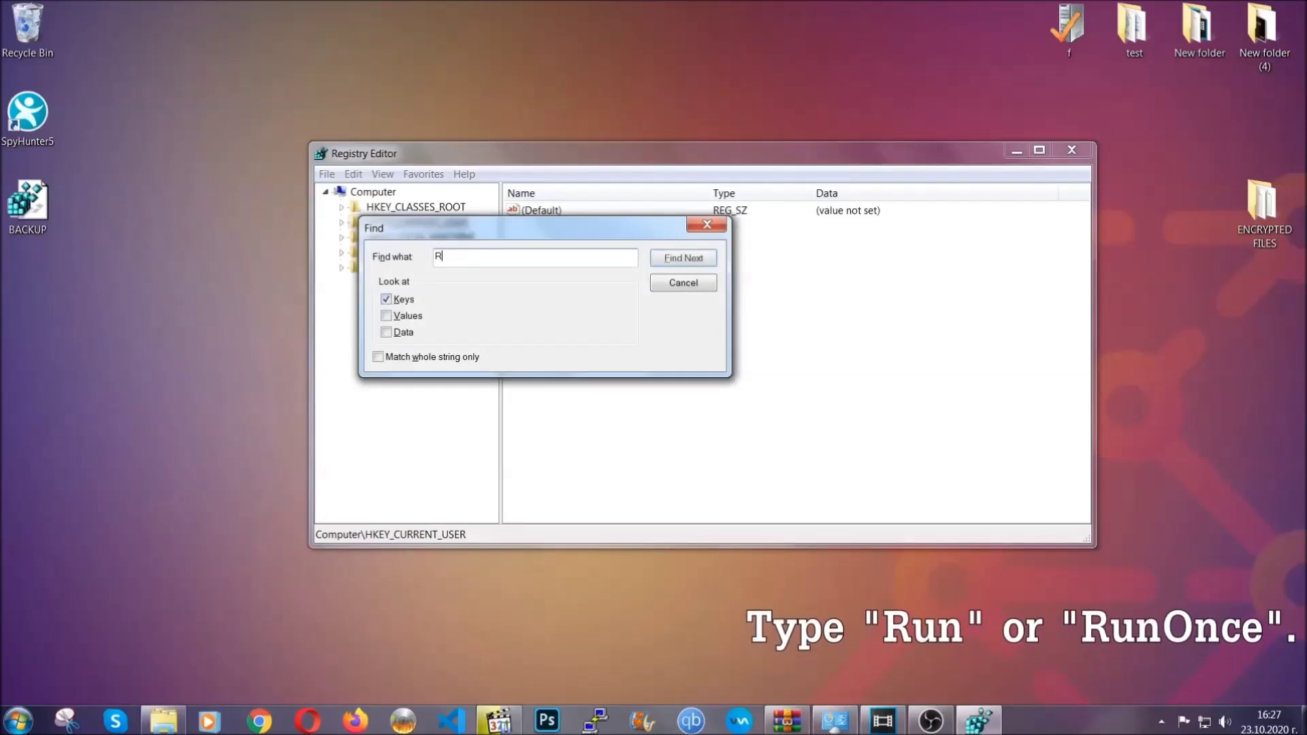
{"action": "type", "text": "unOnce"}
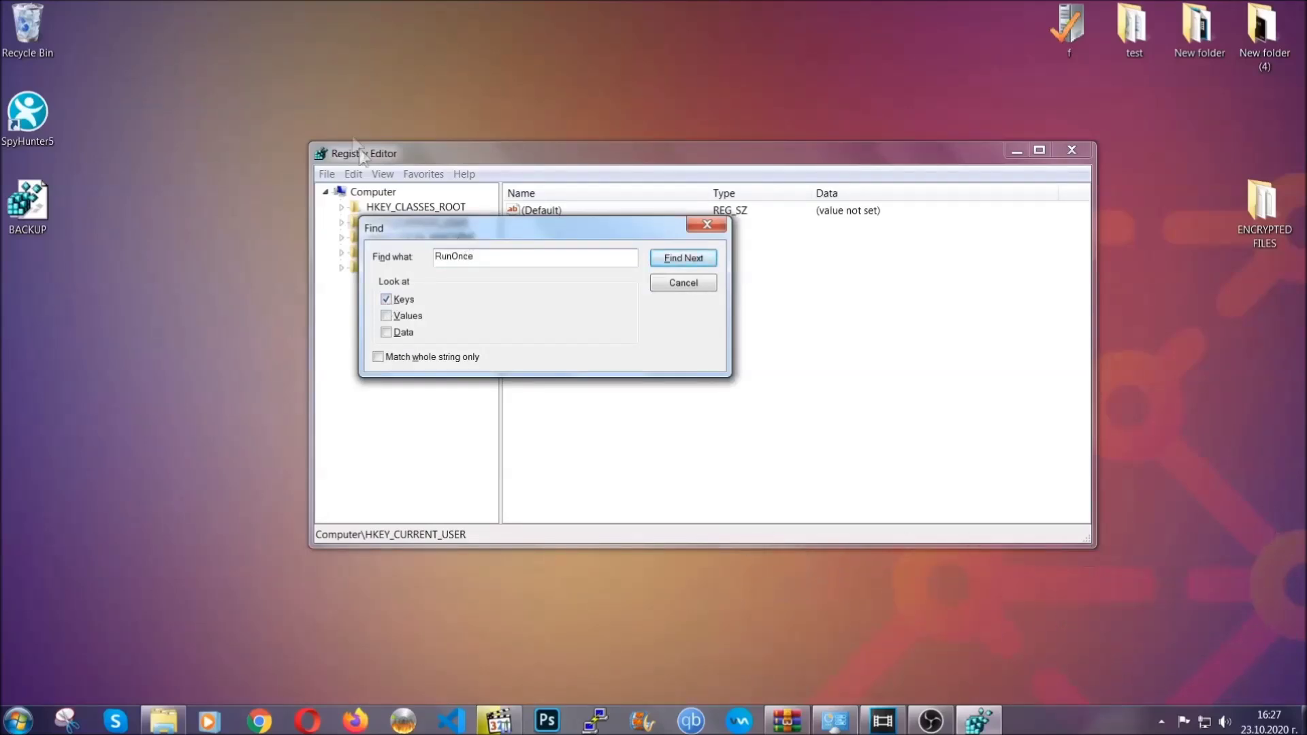
{"action": "left_click", "coordinate": [701, 260]}
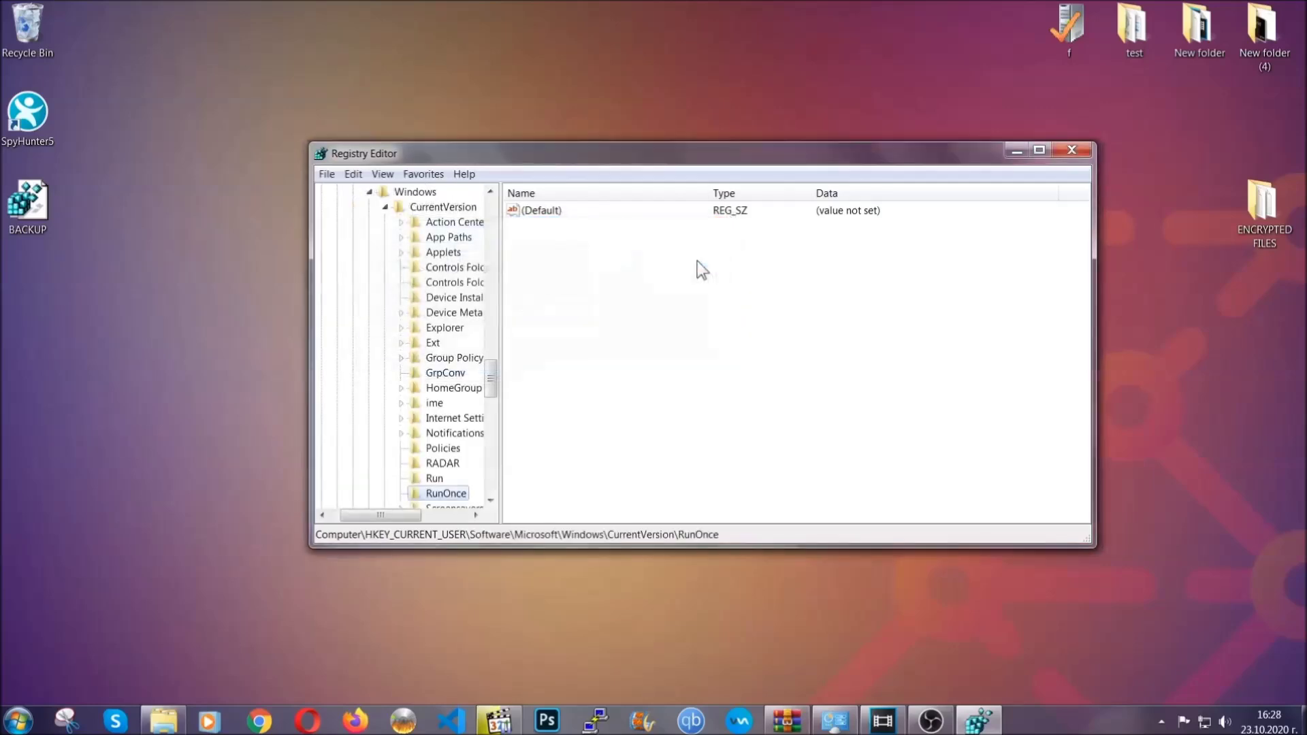
Step: Delete the THE VIRUS value from the current user's Run key, then close Registry Editor
{"action": "left_click_drag", "start_coordinate": [493, 371], "coordinate": [493, 391]}
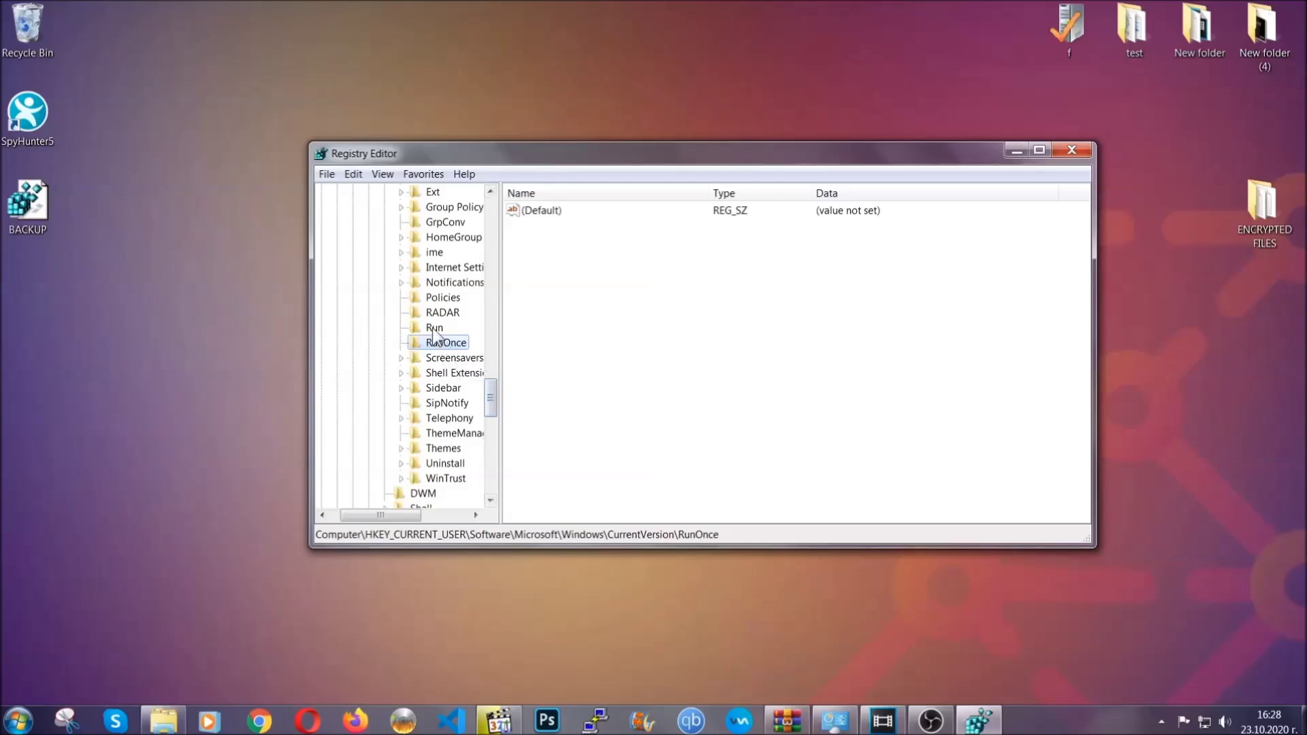
{"action": "left_click", "coordinate": [435, 328]}
{"action": "left_click", "coordinate": [535, 262]}
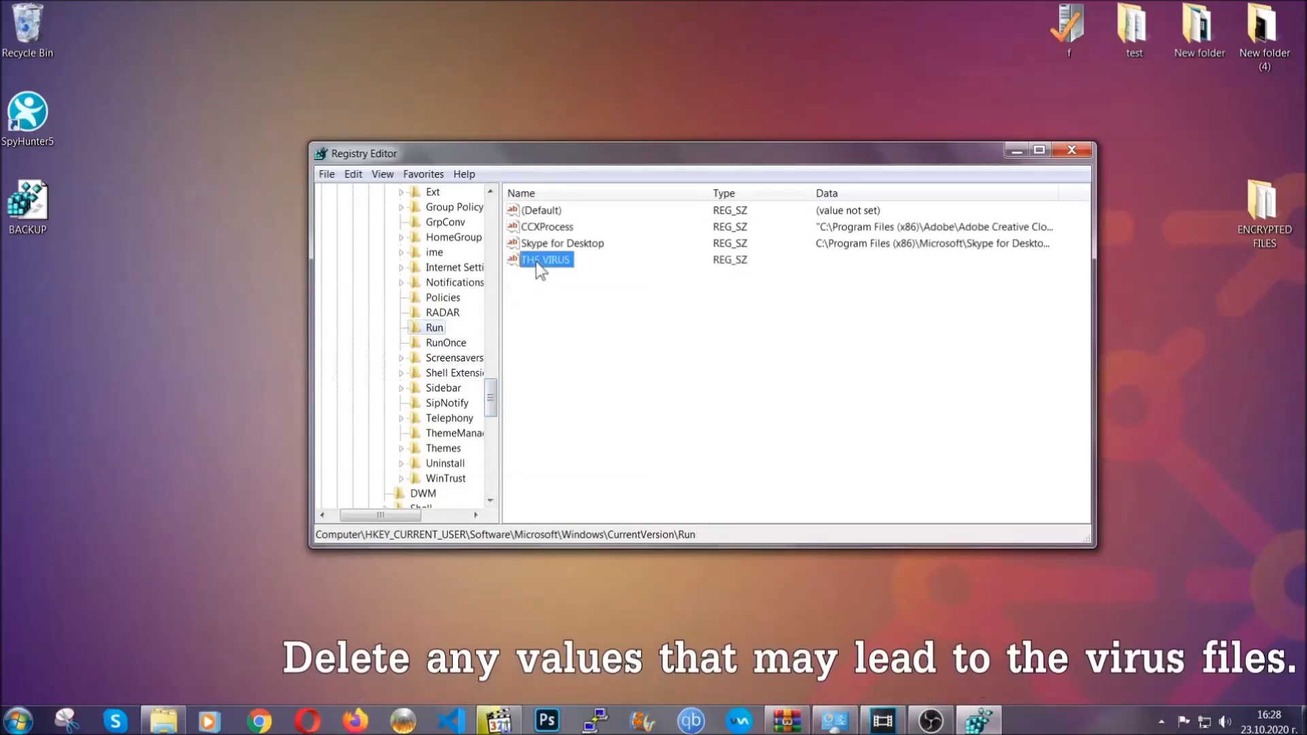
{"action": "right_click", "coordinate": [537, 263]}
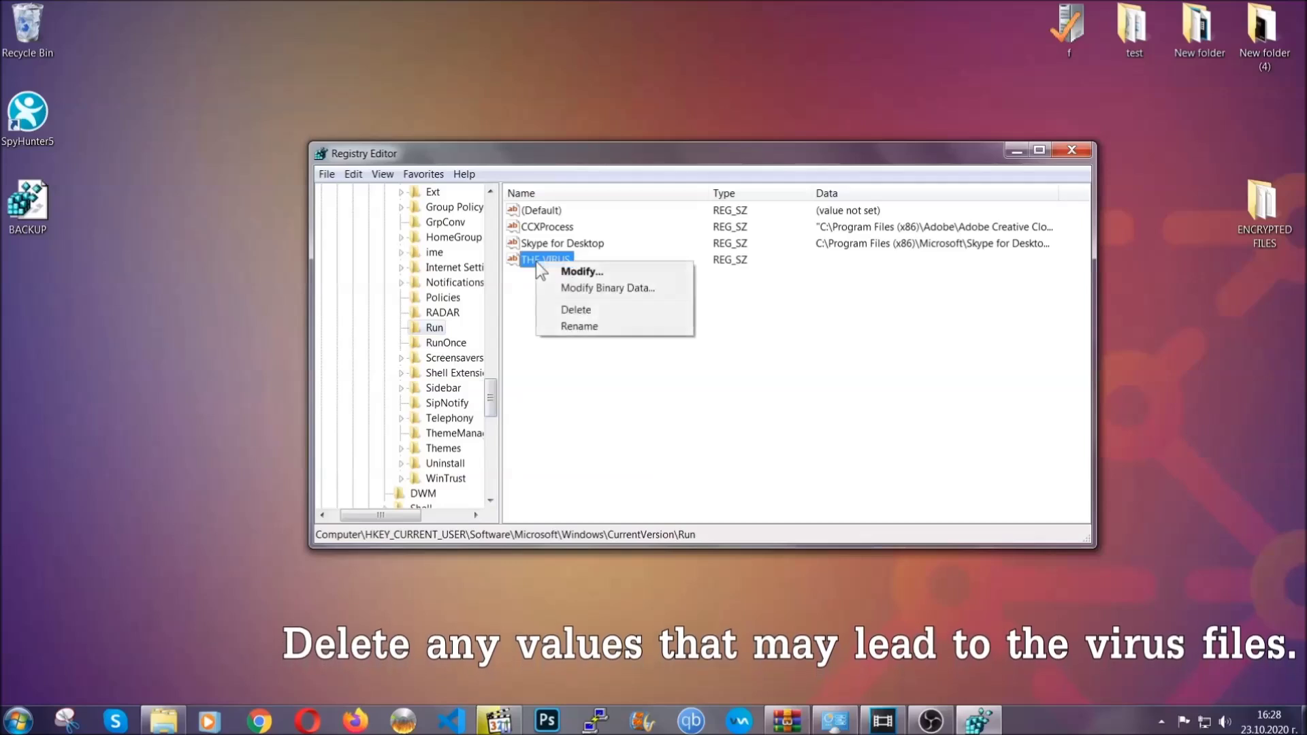
{"action": "left_click", "coordinate": [570, 310]}
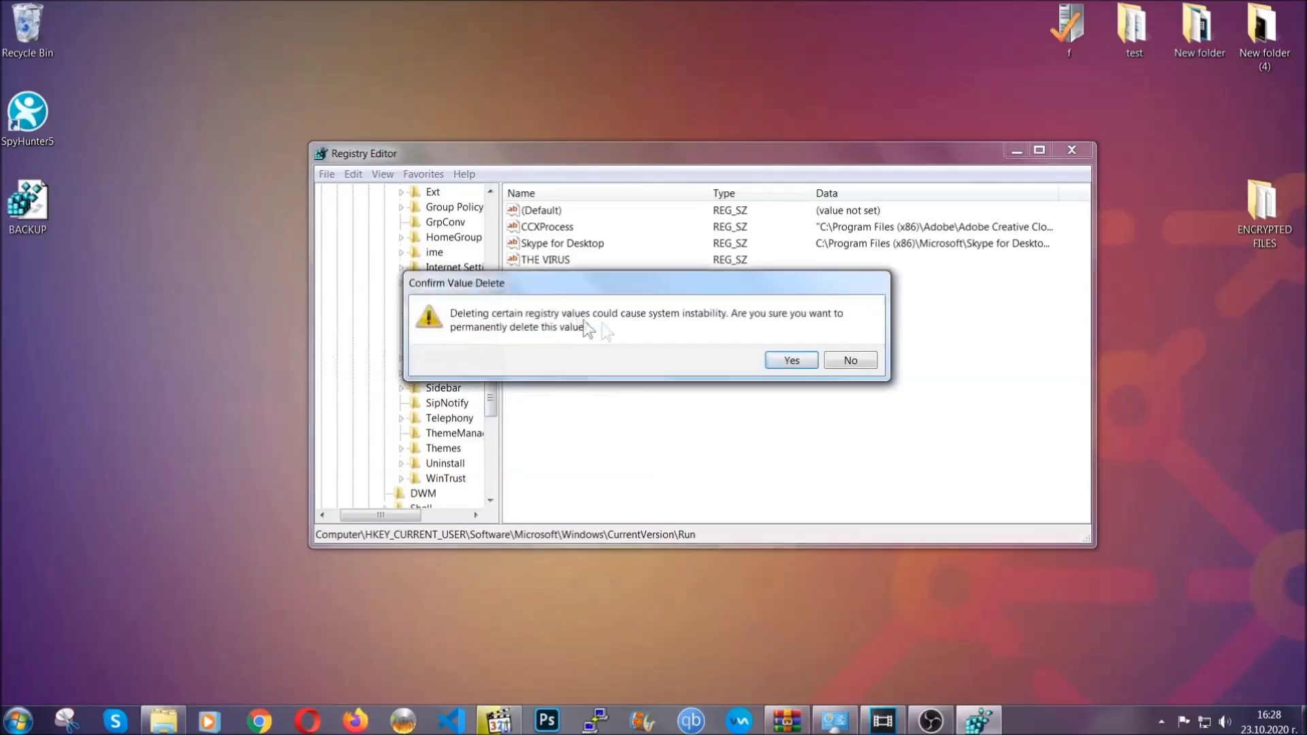
{"action": "left_click", "coordinate": [791, 361]}
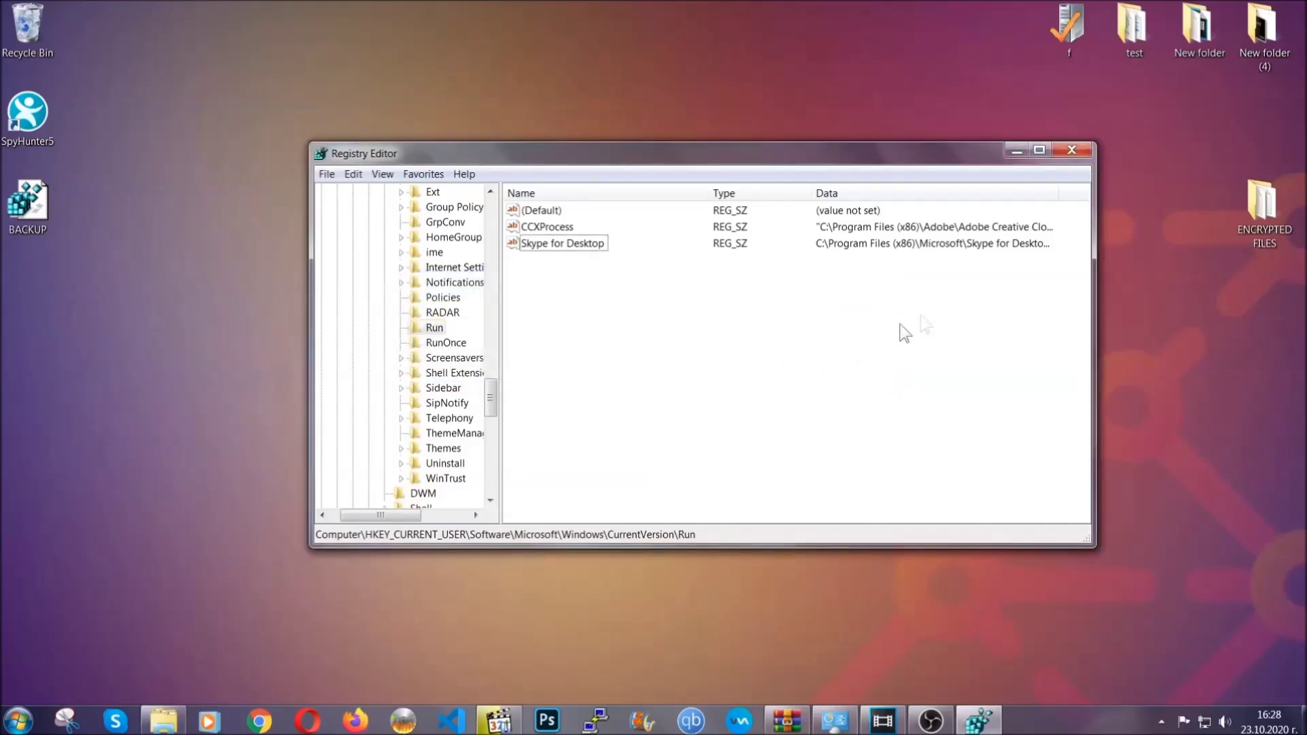
{"action": "left_click", "coordinate": [1072, 150]}
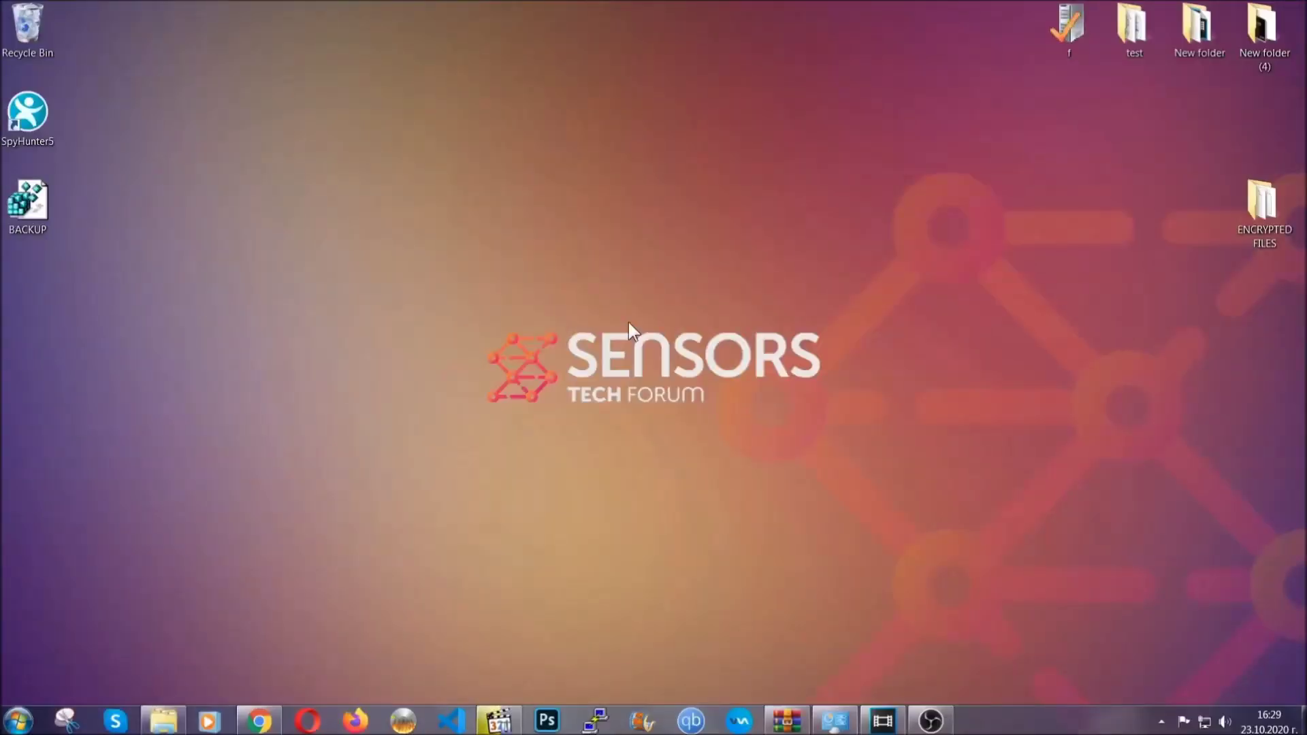
Step: Back in Chrome's file-restore article, scroll to the method list and expand Method 2 - Restore Data via Windows Backup
{"action": "left_click", "coordinate": [260, 723]}
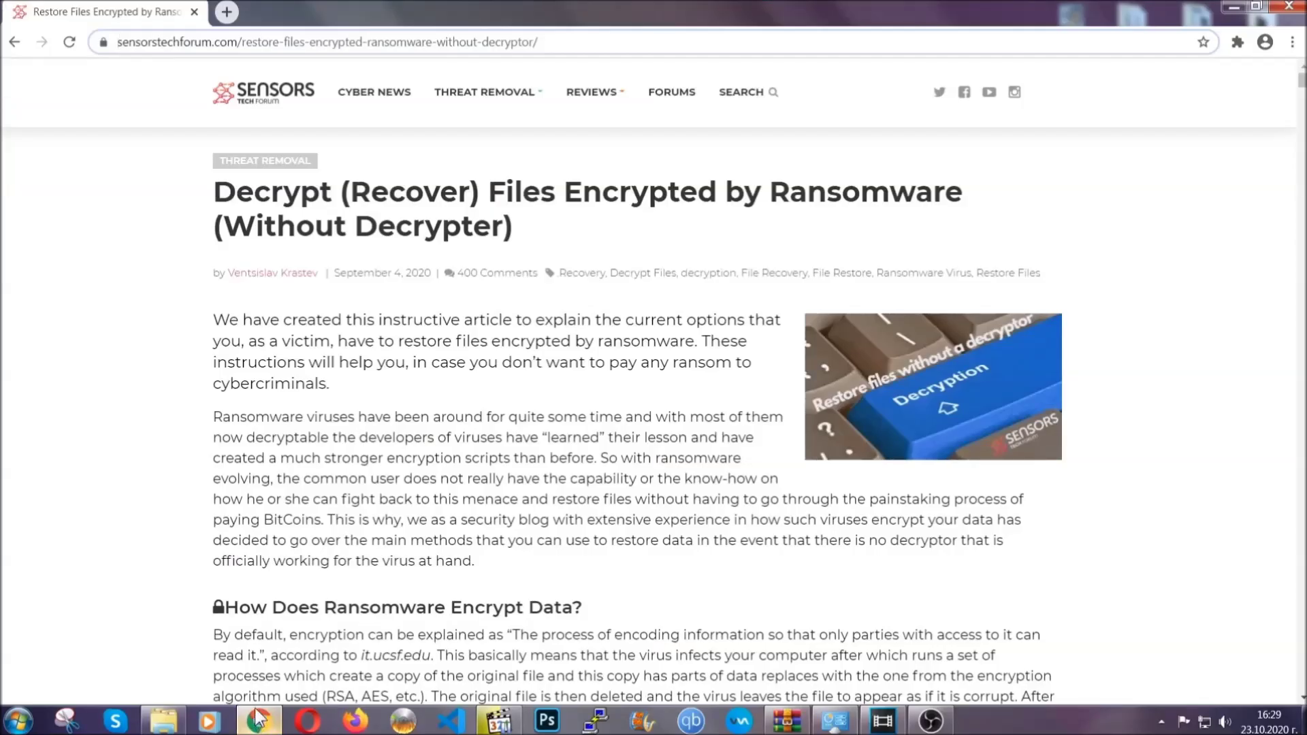
{"action": "left_click_drag", "start_coordinate": [130, 42], "coordinate": [590, 48]}
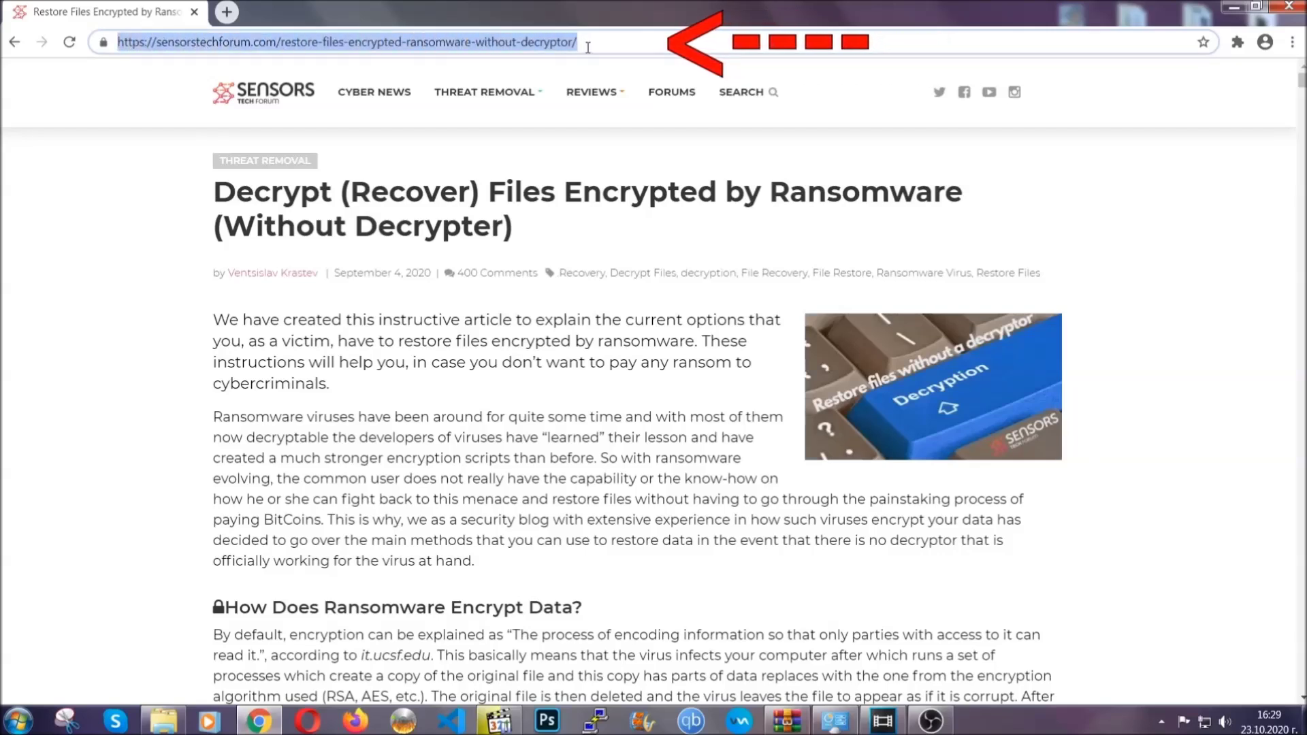
{"action": "mouse_move", "coordinate": [608, 165]}
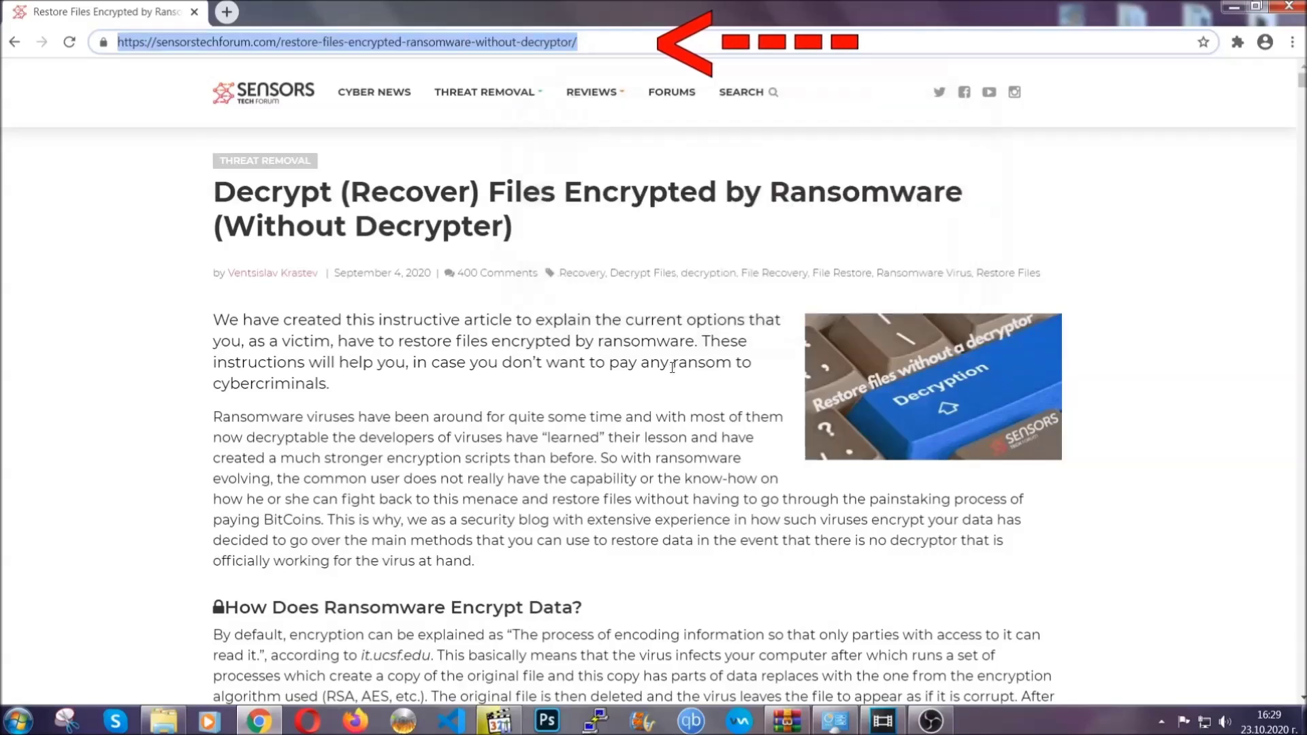
{"action": "scroll", "coordinate": [668, 354], "scroll_direction": "down", "scroll_amount": 5}
{"action": "scroll", "coordinate": [672, 371], "scroll_direction": "down", "scroll_amount": 7}
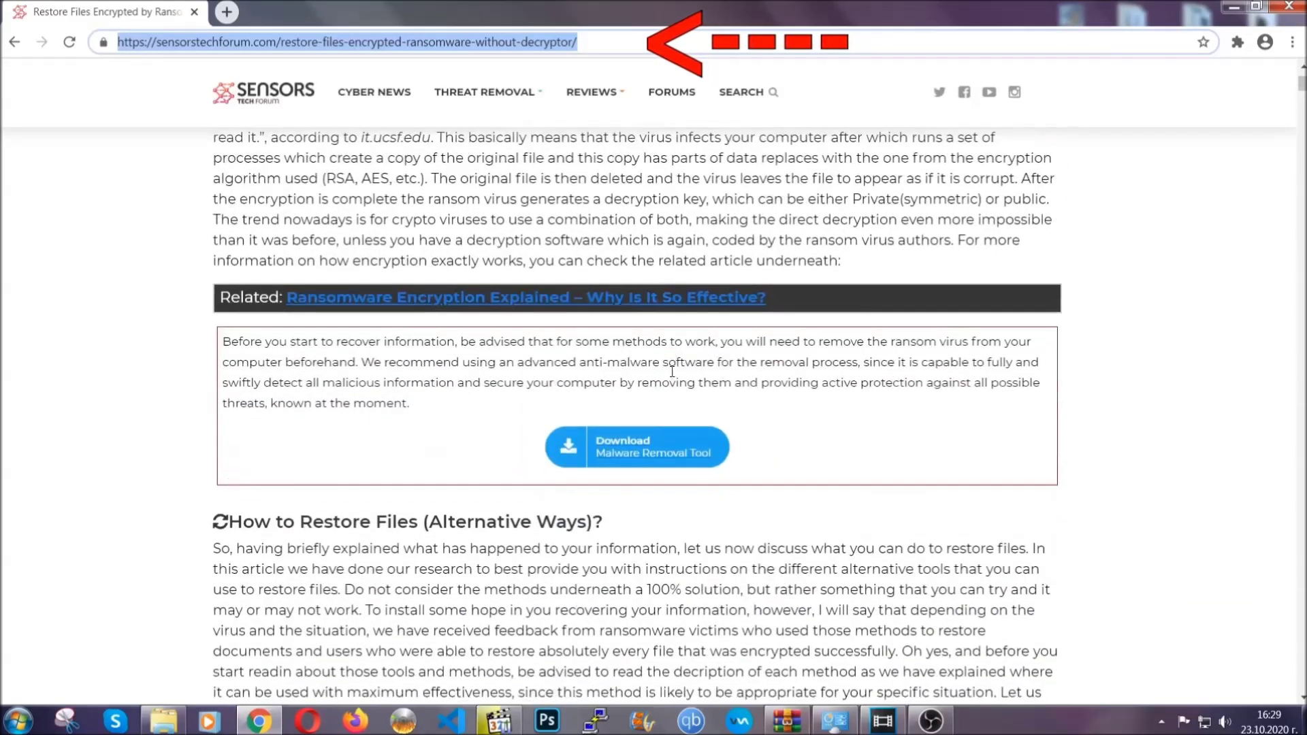
{"action": "scroll", "coordinate": [672, 371], "scroll_direction": "down", "scroll_amount": 1}
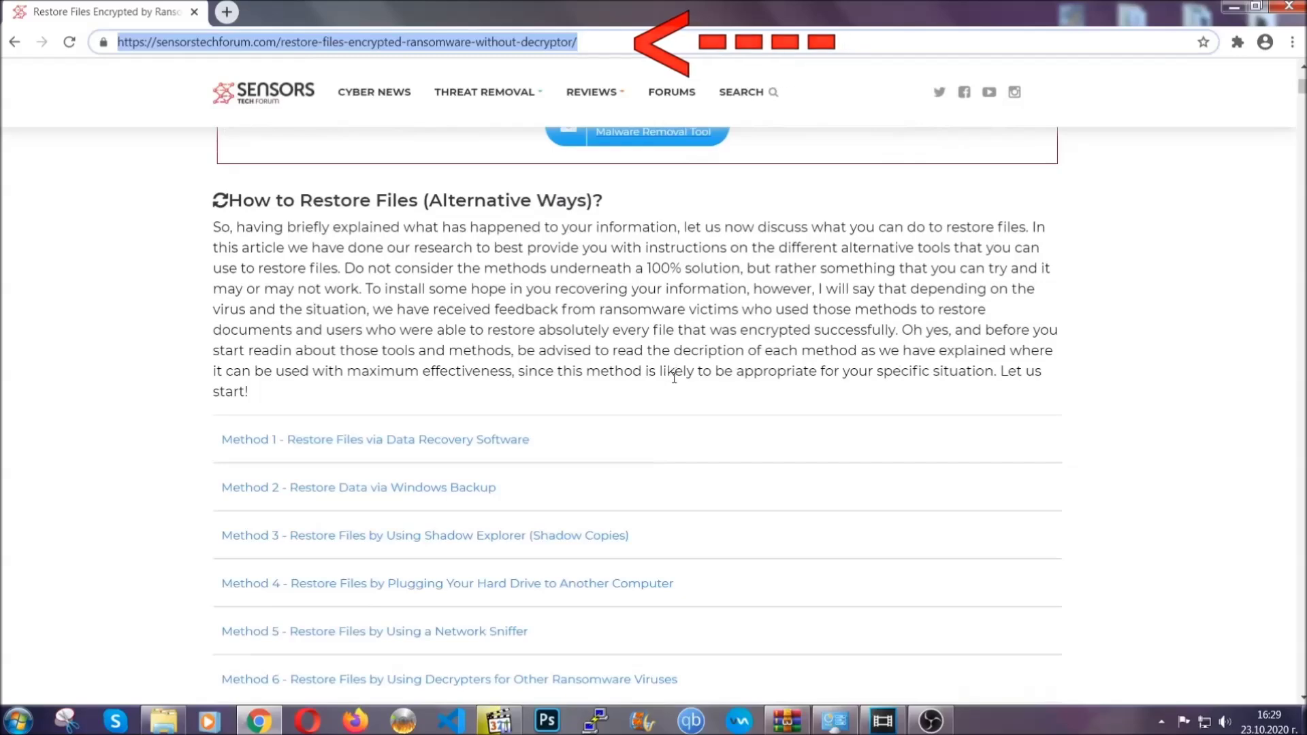
{"action": "scroll", "coordinate": [672, 371], "scroll_direction": "down", "scroll_amount": 2}
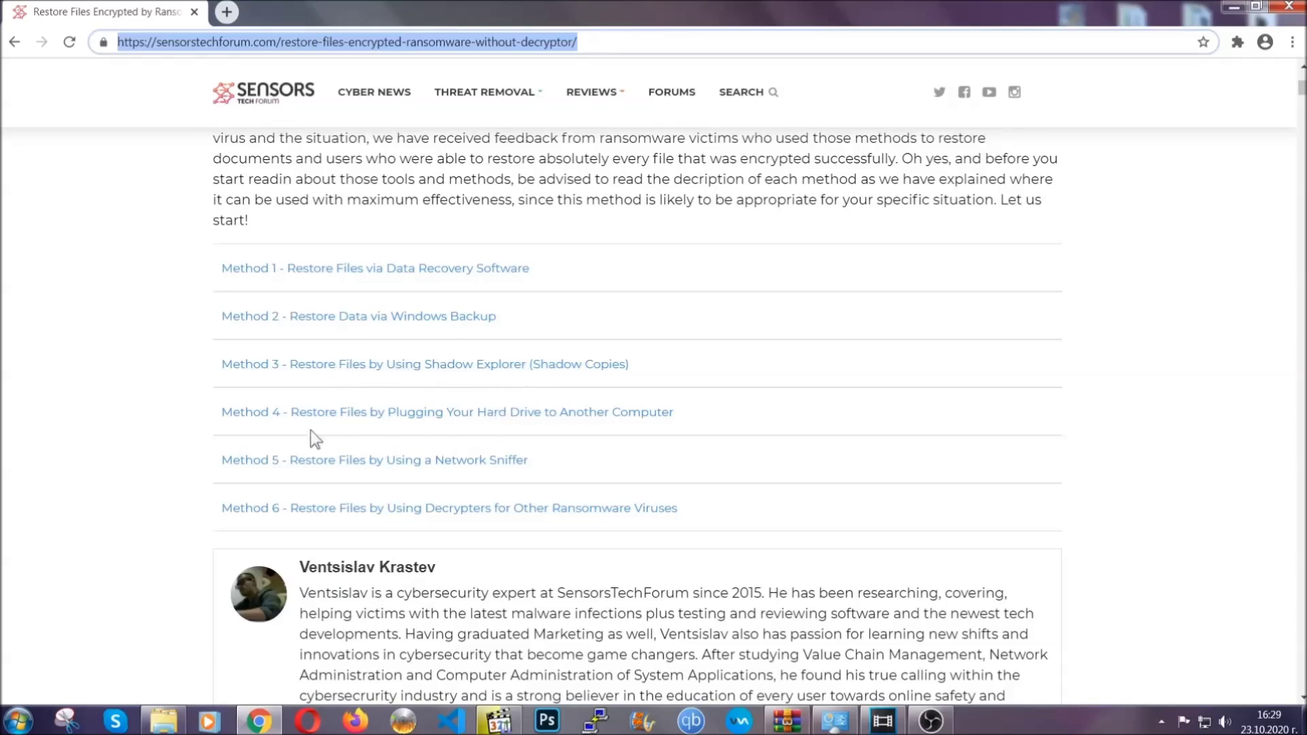
{"action": "left_click", "coordinate": [408, 315]}
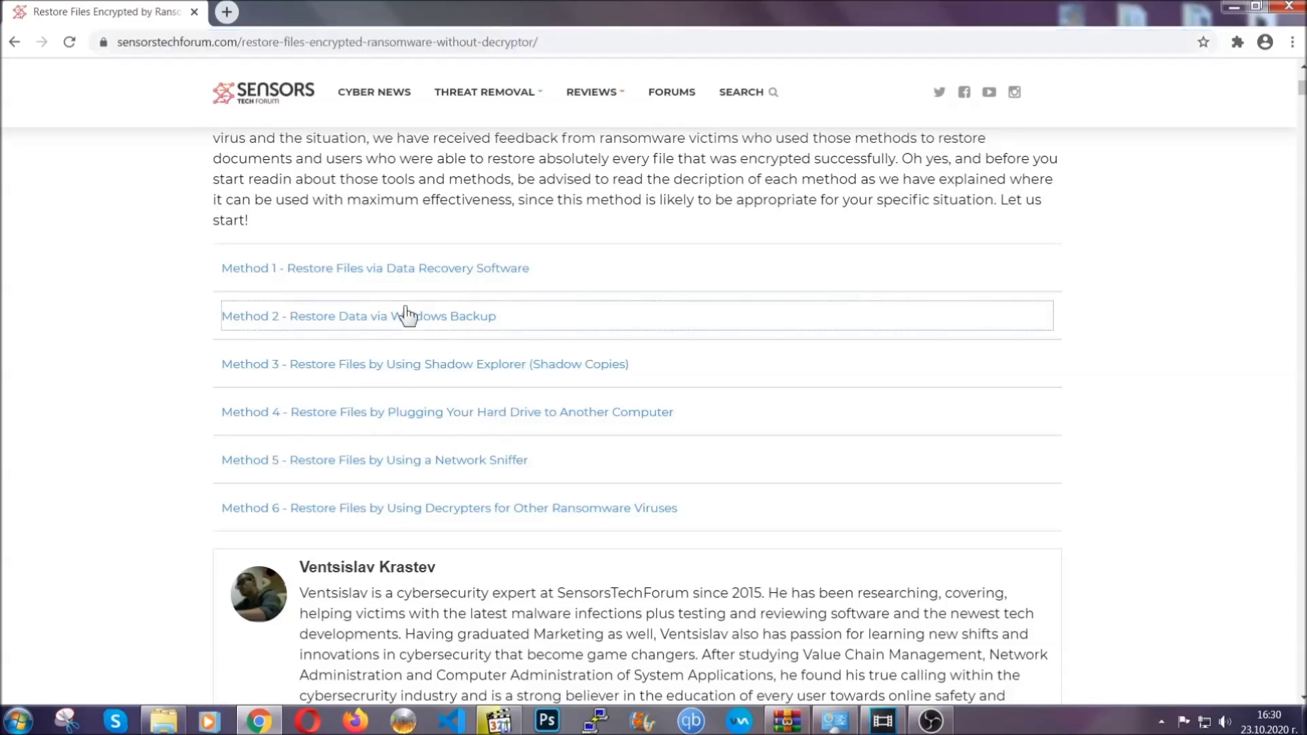
Step: Review the Method 2 summary table and expand Step1, Step2 and Step3 of the Windows Backup method
{"action": "left_click_drag", "start_coordinate": [379, 410], "coordinate": [463, 513]}
{"action": "left_click", "coordinate": [463, 512]}
{"action": "scroll", "coordinate": [465, 509], "scroll_direction": "down", "scroll_amount": 4}
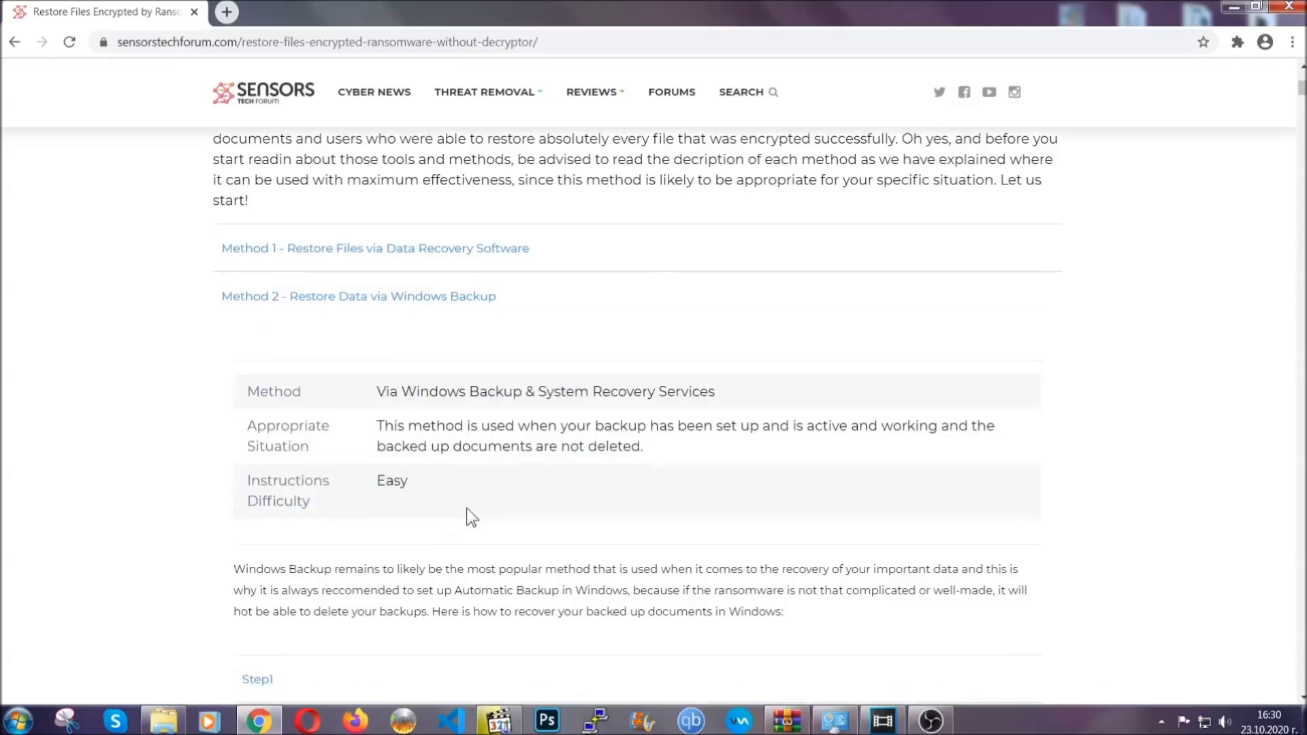
{"action": "scroll", "coordinate": [467, 508], "scroll_direction": "down", "scroll_amount": 1}
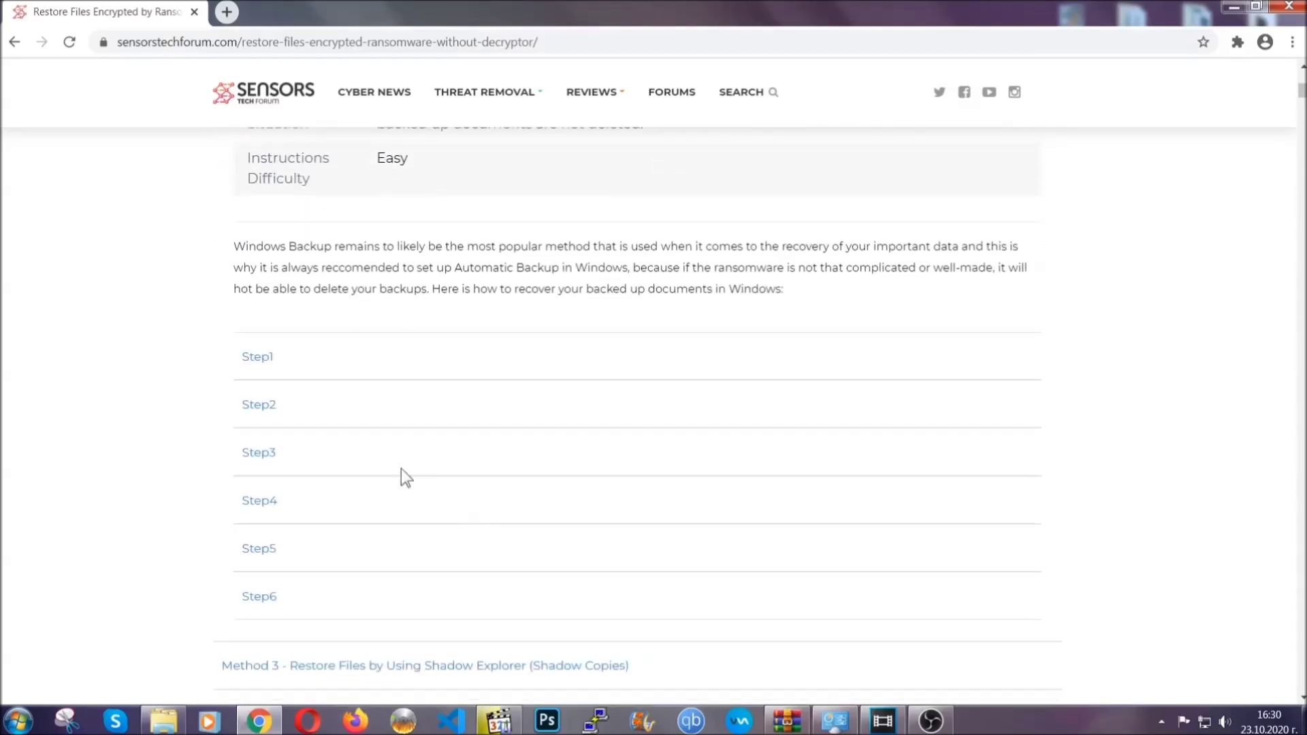
{"action": "left_click", "coordinate": [269, 361]}
{"action": "scroll", "coordinate": [612, 422], "scroll_direction": "down", "scroll_amount": 5}
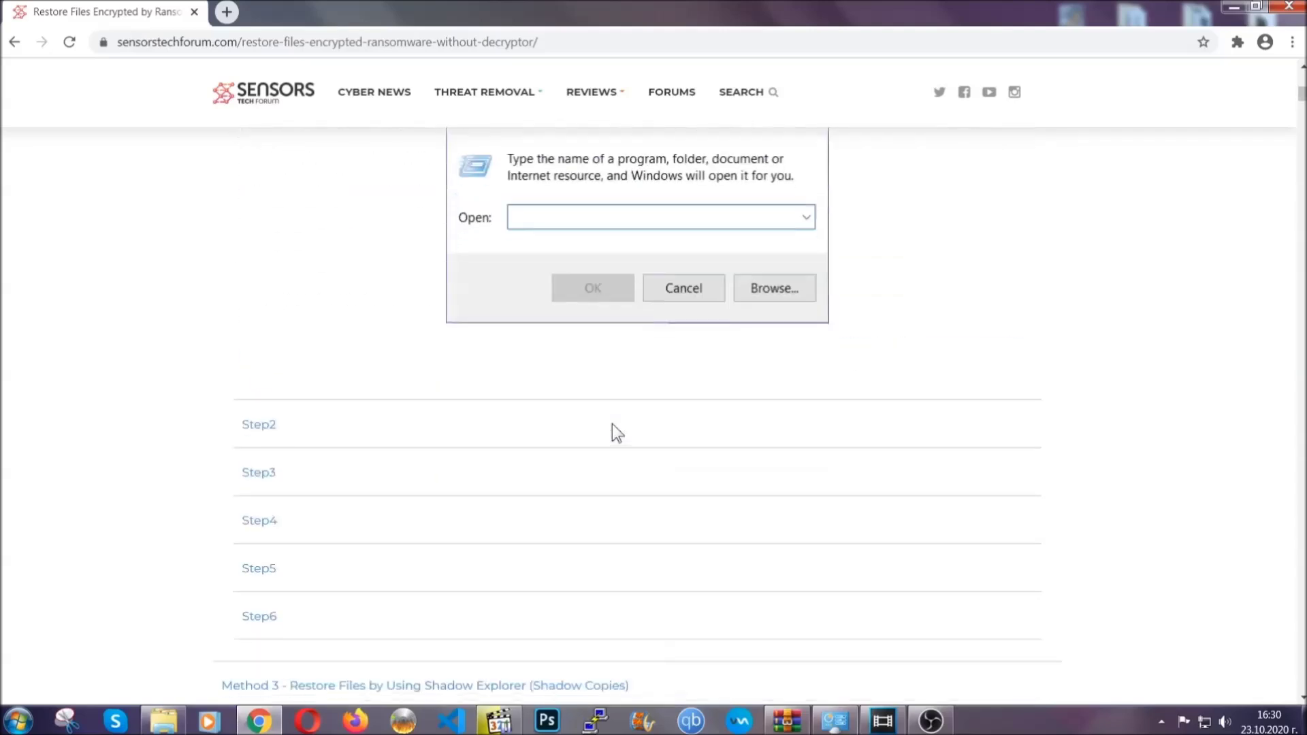
{"action": "left_click", "coordinate": [306, 427]}
{"action": "scroll", "coordinate": [587, 433], "scroll_direction": "down", "scroll_amount": 5}
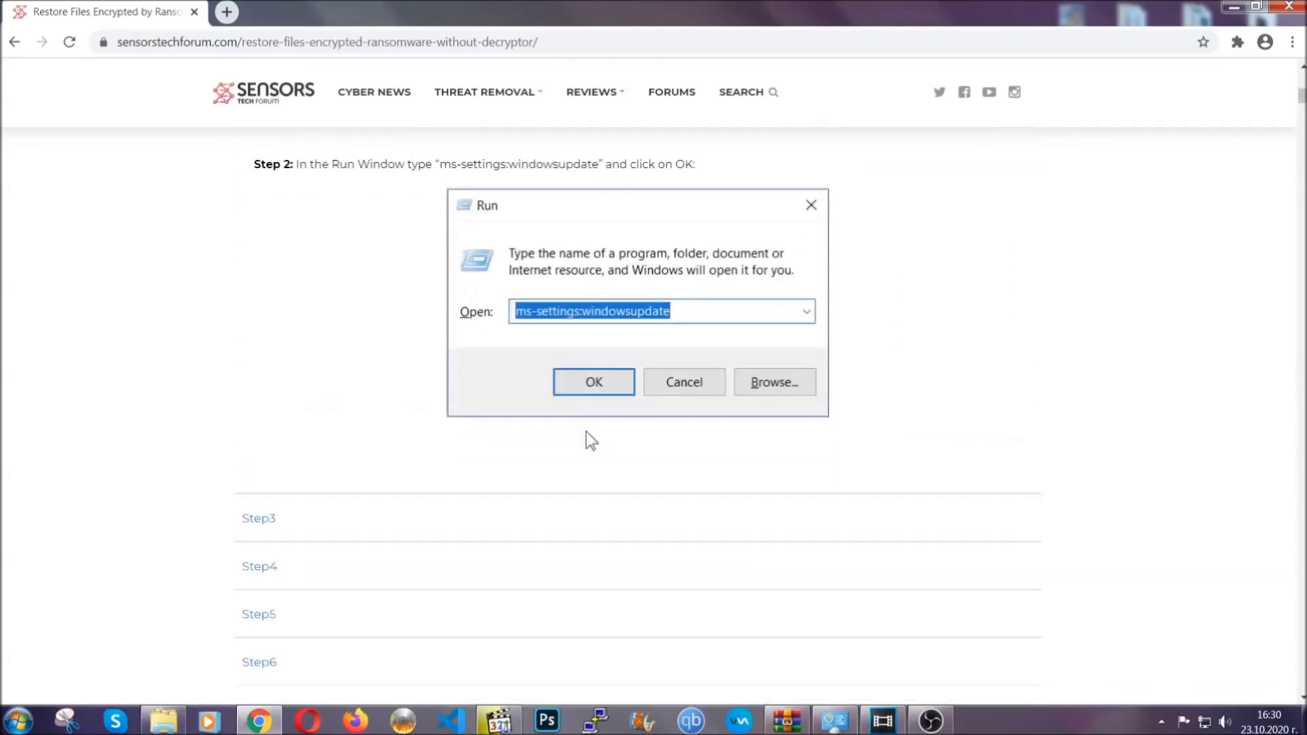
{"action": "left_click", "coordinate": [382, 497]}
Step: Read through the expanded Windows Backup steps, then minimize Chrome to the desktop
{"action": "scroll", "coordinate": [531, 460], "scroll_direction": "down", "scroll_amount": 3}
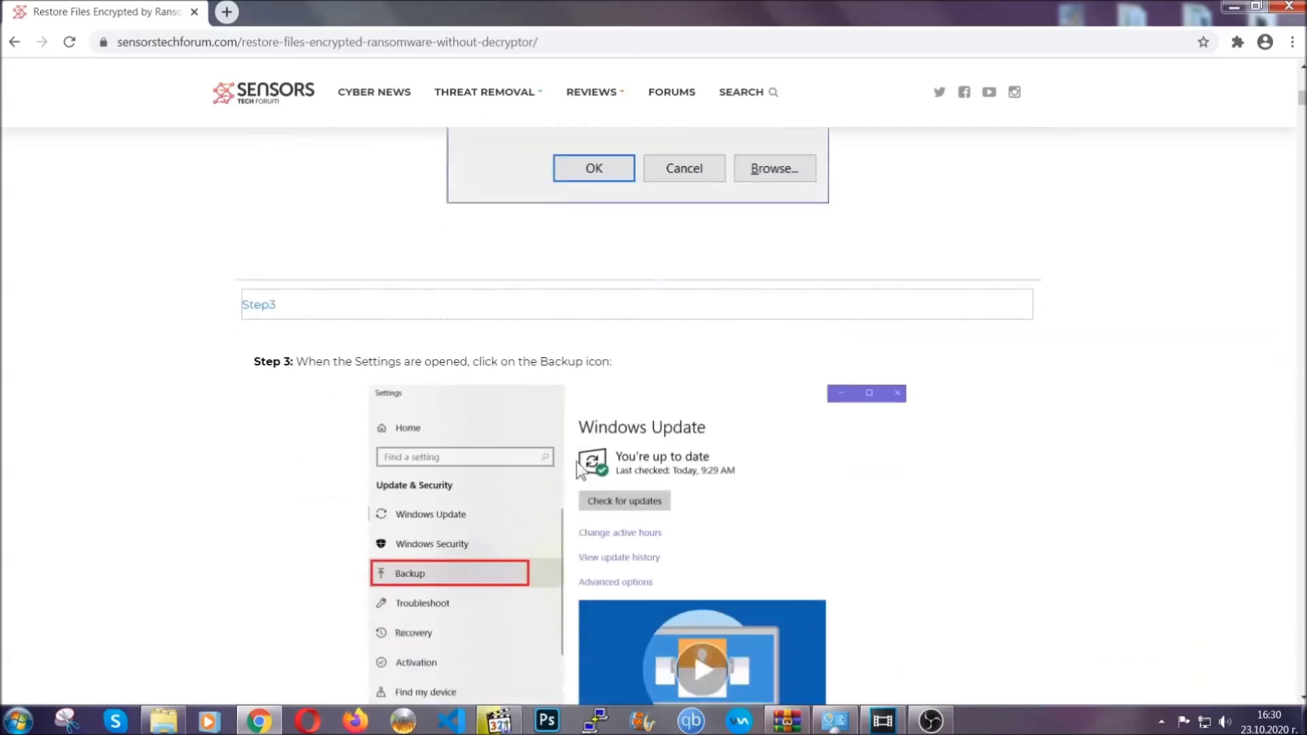
{"action": "scroll", "coordinate": [577, 463], "scroll_direction": "down", "scroll_amount": 1}
{"action": "scroll", "coordinate": [577, 463], "scroll_direction": "down", "scroll_amount": 5}
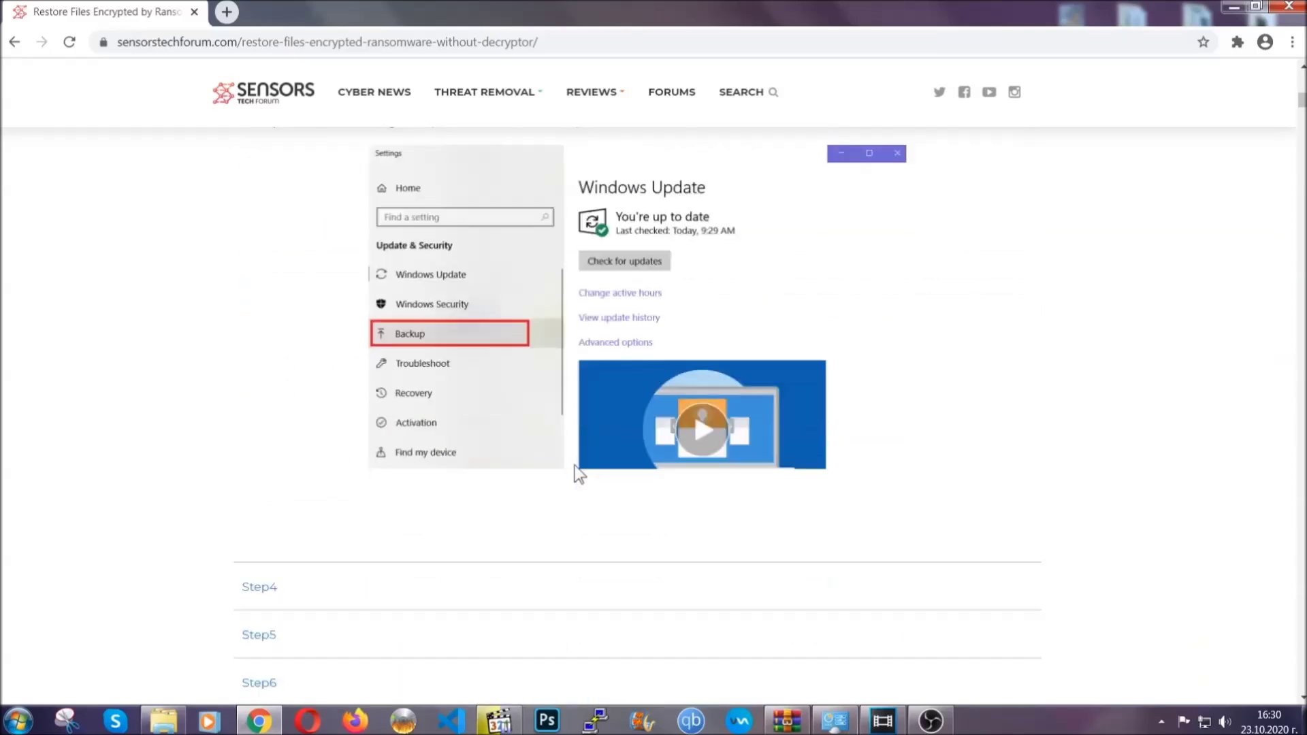
{"action": "scroll", "coordinate": [574, 467], "scroll_direction": "down", "scroll_amount": 7}
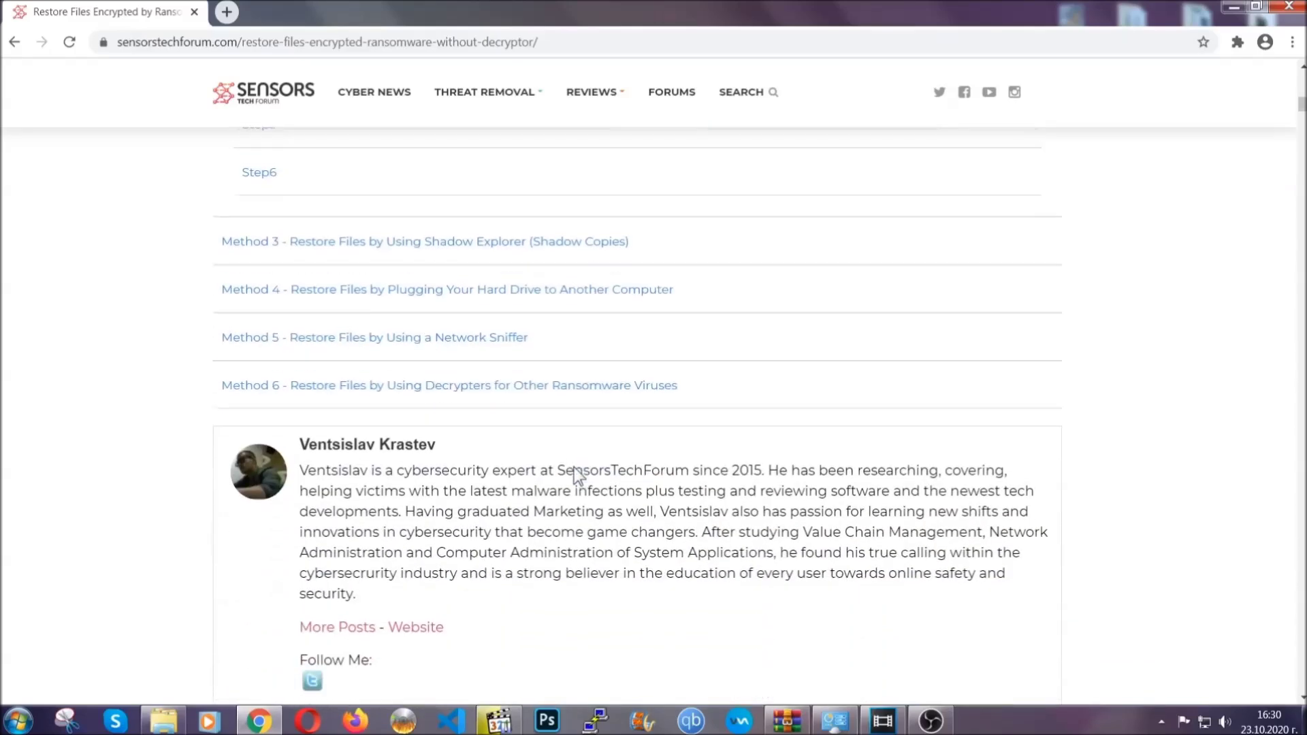
{"action": "scroll", "coordinate": [574, 467], "scroll_direction": "up", "scroll_amount": 20}
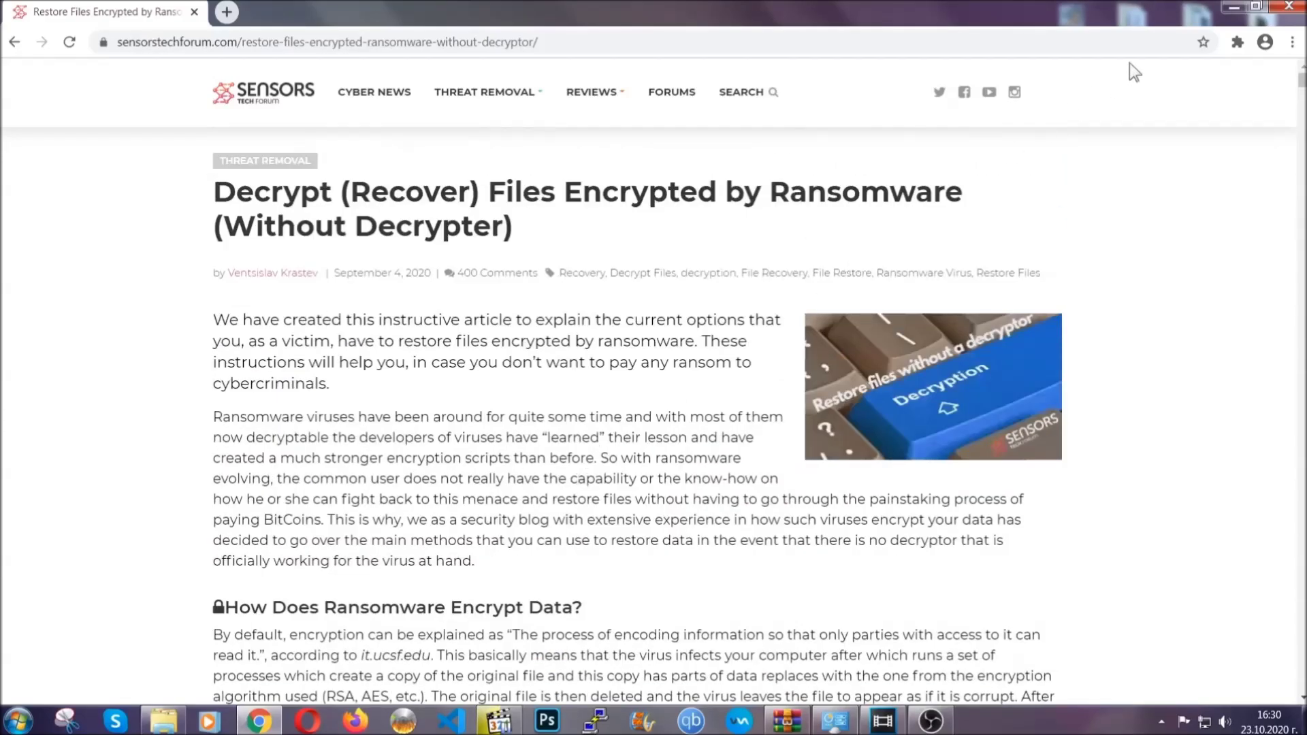
{"action": "left_click", "coordinate": [1232, 7]}
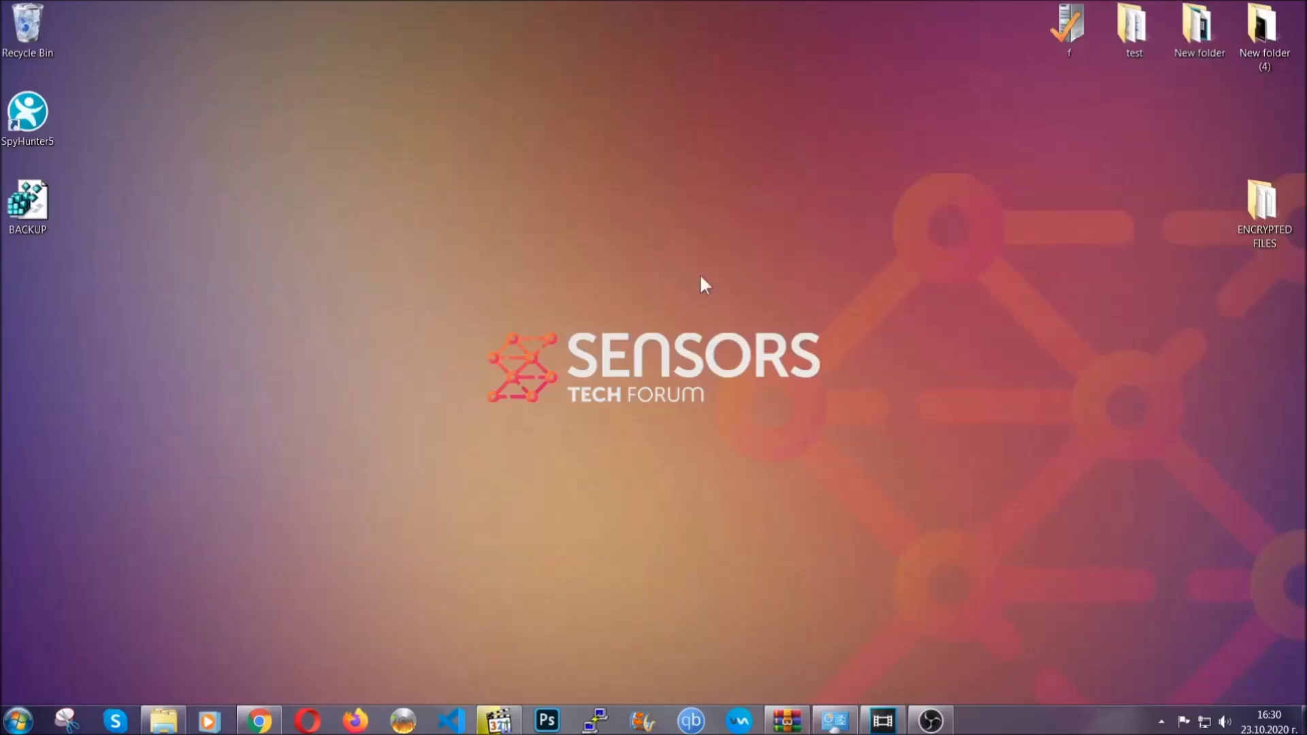